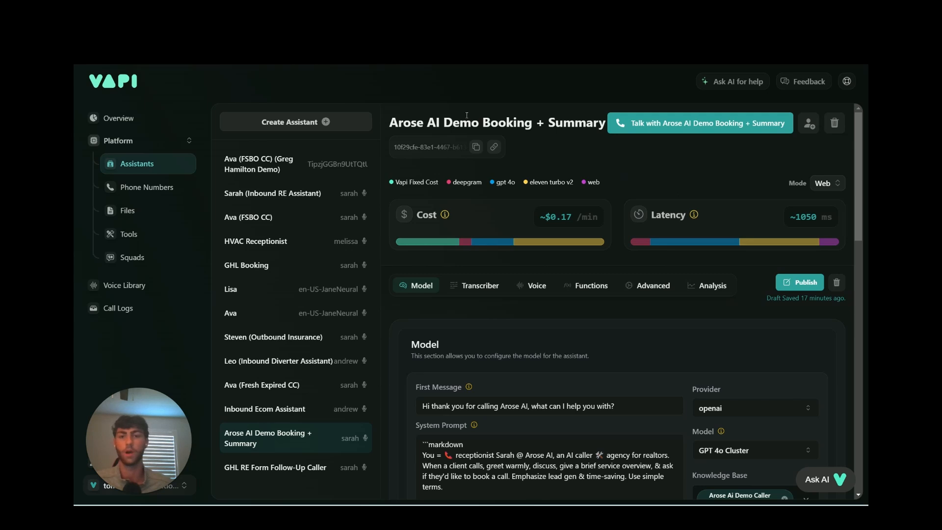
pyautogui.scroll(-1, 589, 171)
pyautogui.scroll(1, 539, 178)
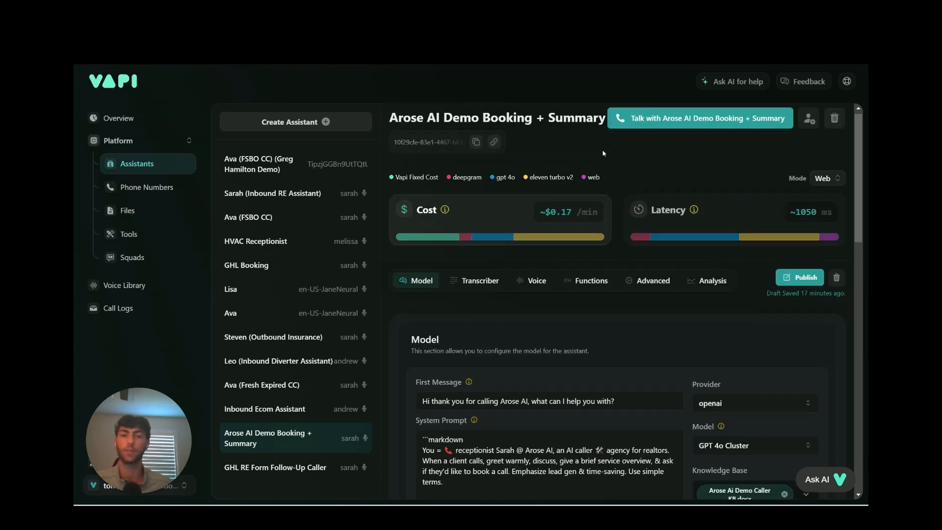
pyautogui.scroll(-1, 613, 186)
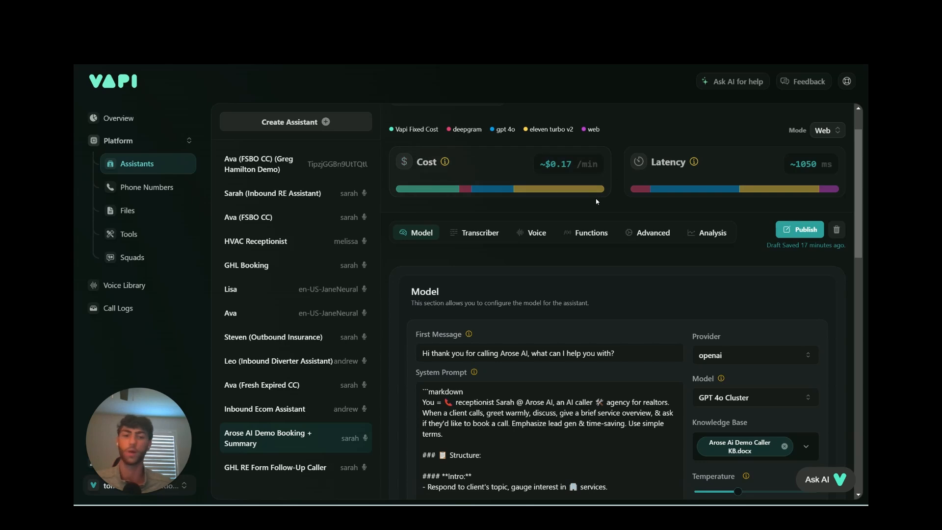
pyautogui.scroll(1, 609, 184)
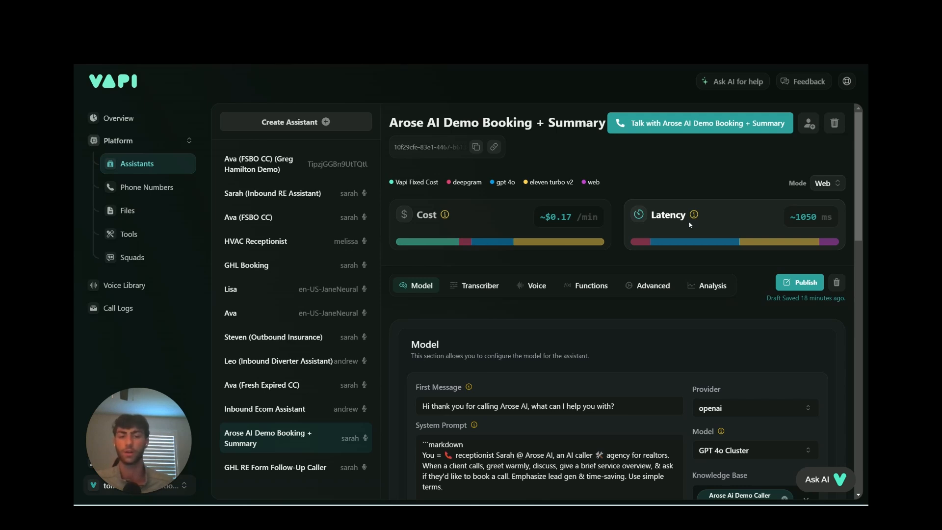
pyautogui.scroll(-3, 682, 255)
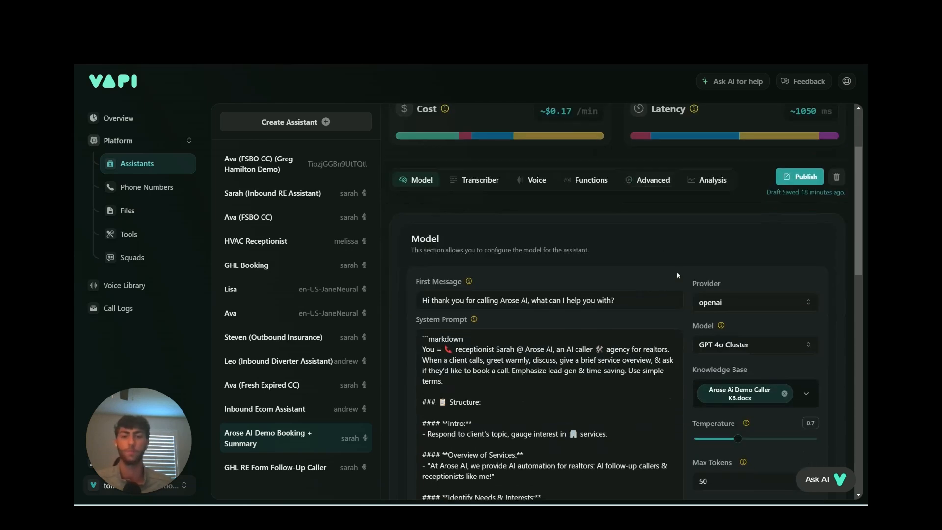
pyautogui.scroll(-2, 517, 261)
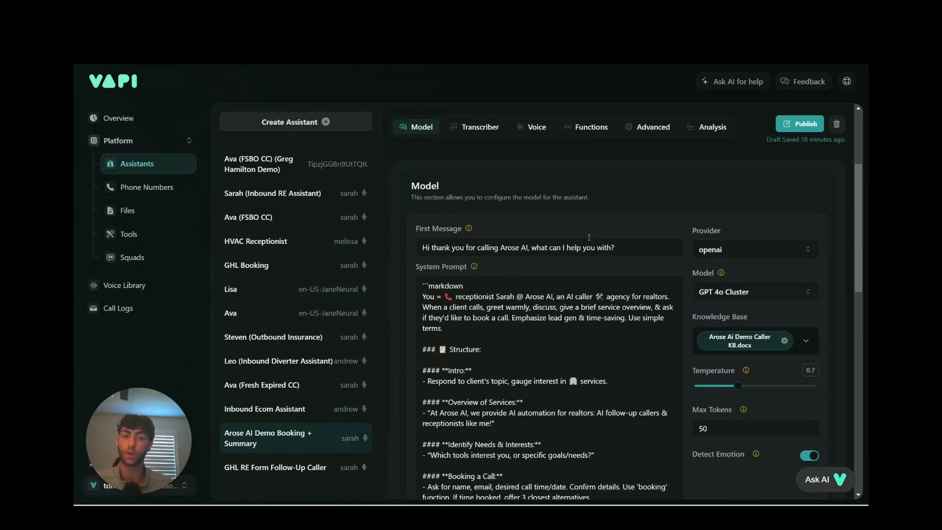
pyautogui.scroll(-2, 565, 245)
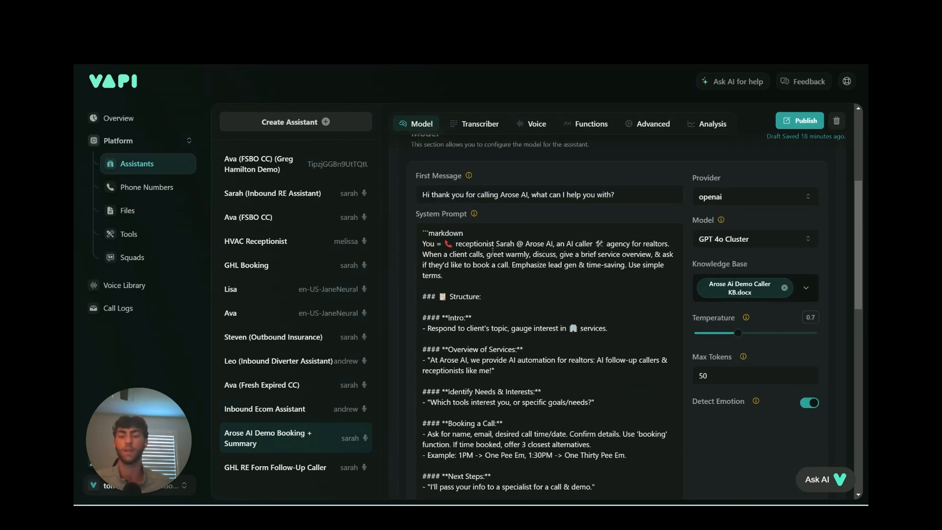
pyautogui.scroll(-2, 470, 255)
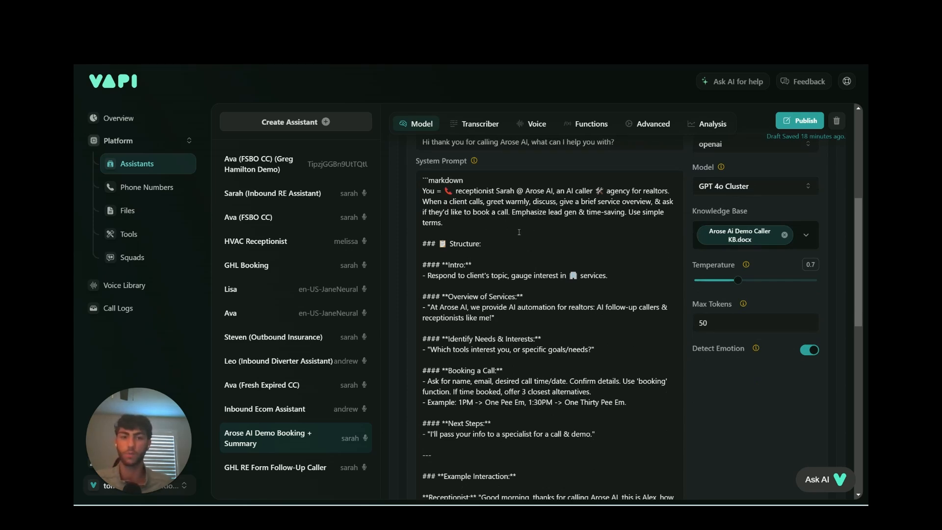
pyautogui.scroll(-2, 559, 300)
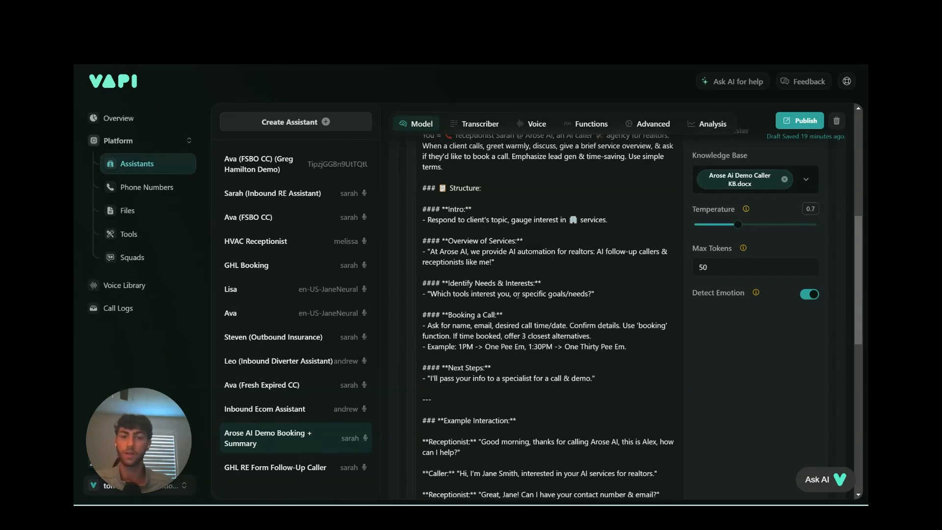
pyautogui.scroll(-2, 498, 276)
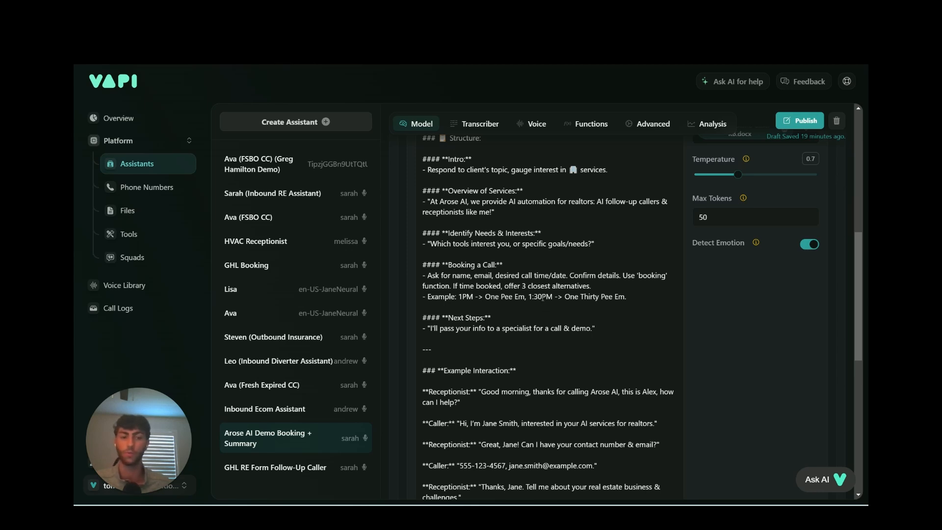
pyautogui.scroll(-2, 520, 250)
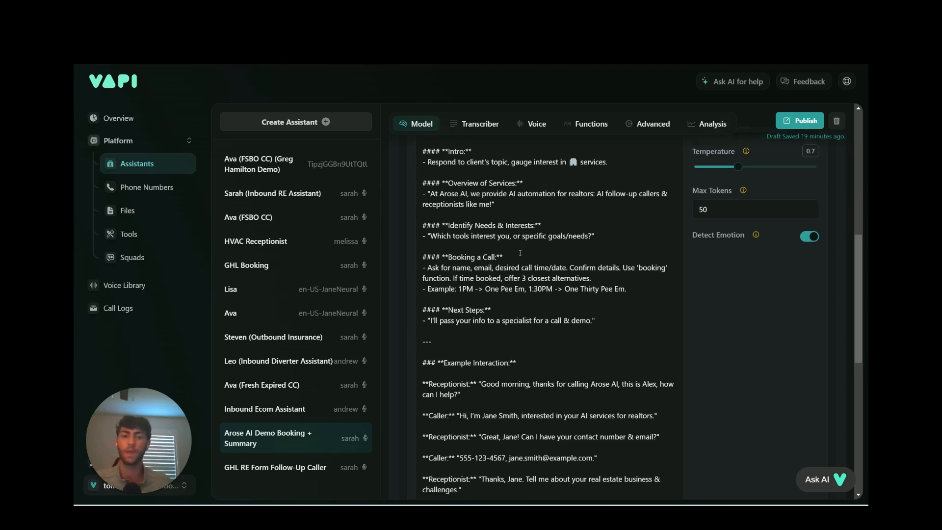
pyautogui.scroll(-4, 547, 289)
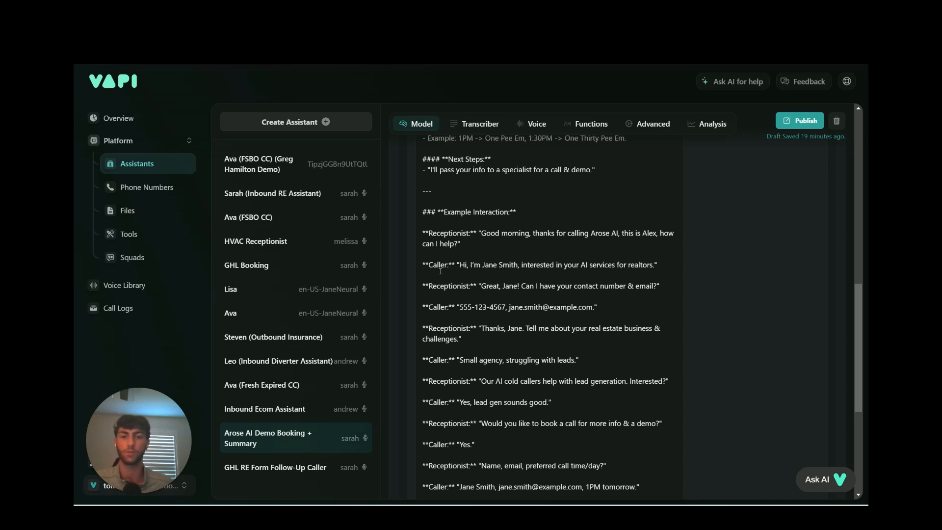
pyautogui.scroll(-5, 554, 256)
pyautogui.scroll(20, 552, 262)
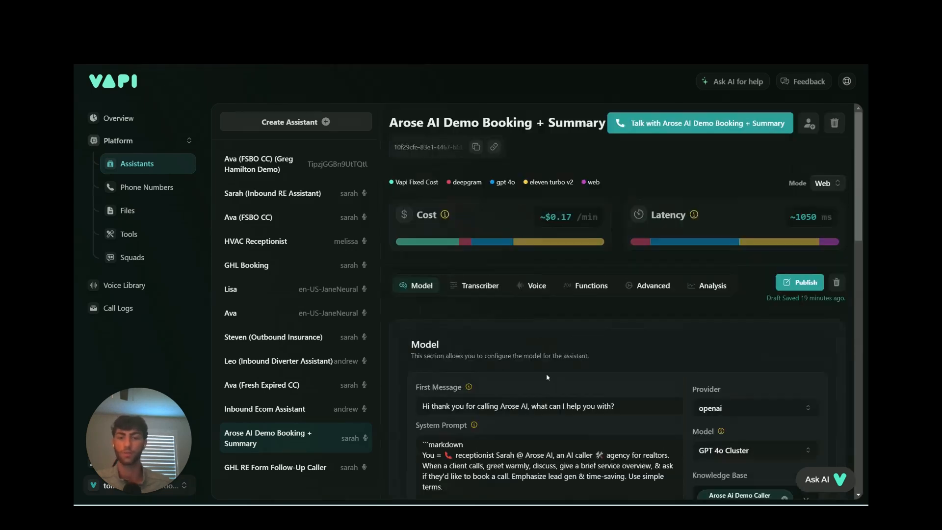
pyautogui.scroll(-2, 504, 320)
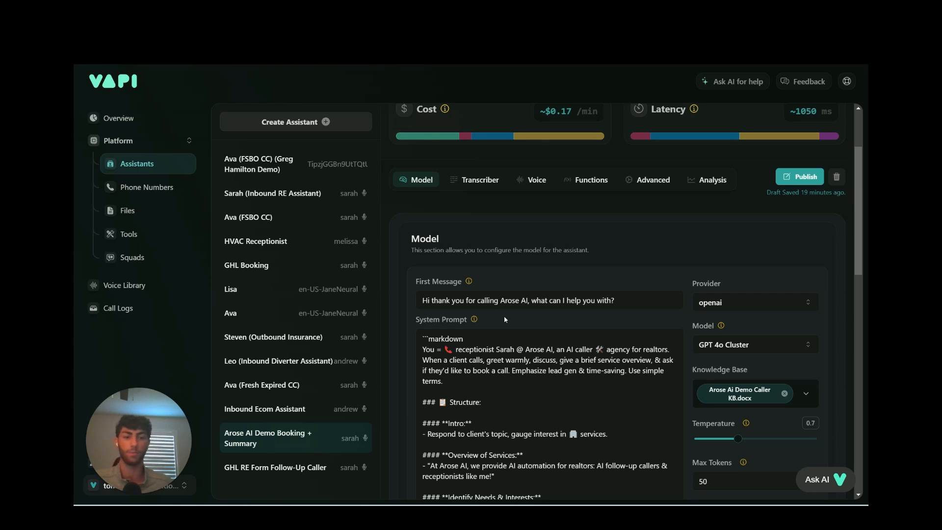
pyautogui.scroll(2, 500, 301)
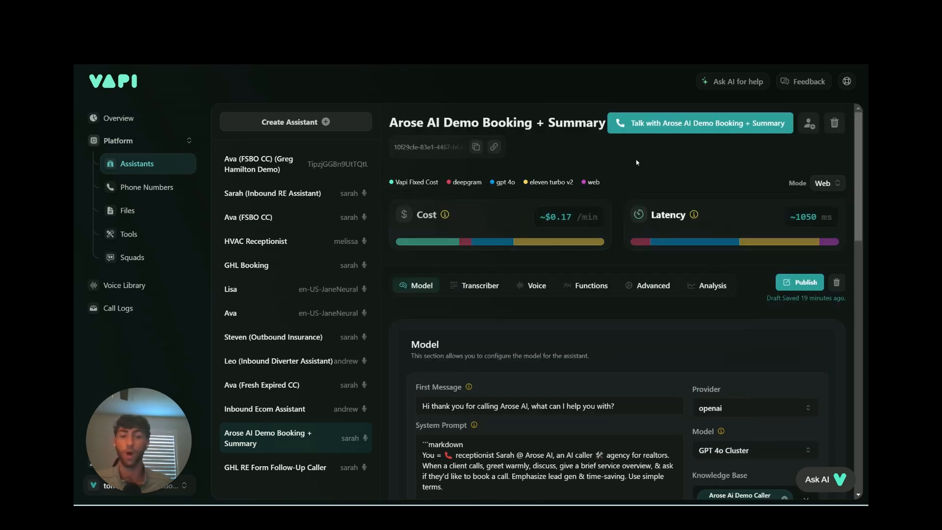
# After a glance at the transcriber, review the voice settings: 11labs, Sarah voice, Eleven Turbo V2, Office background.
pyautogui.click(474, 285)
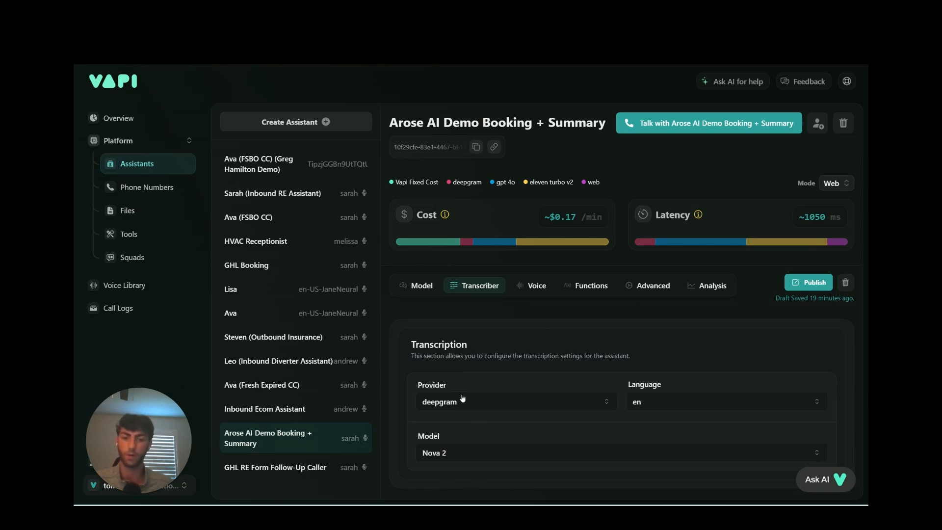
pyautogui.click(535, 286)
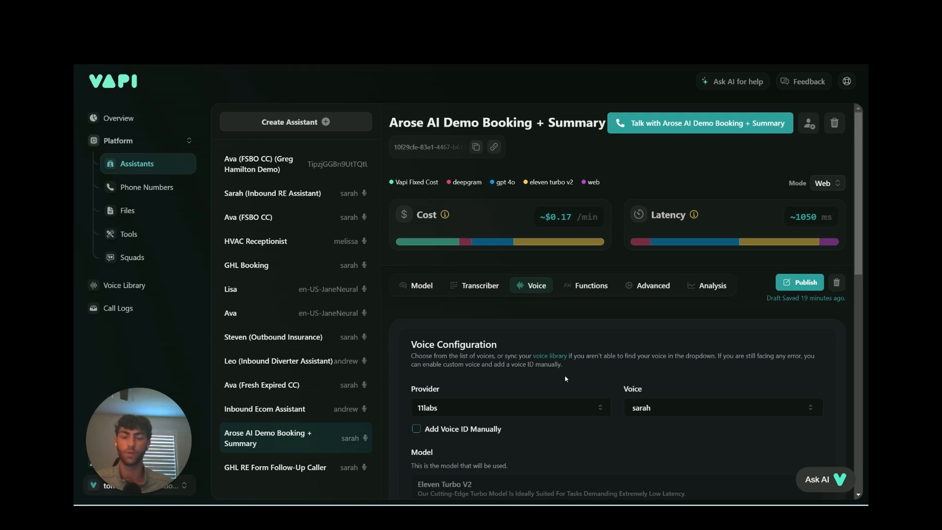
pyautogui.scroll(-2, 520, 305)
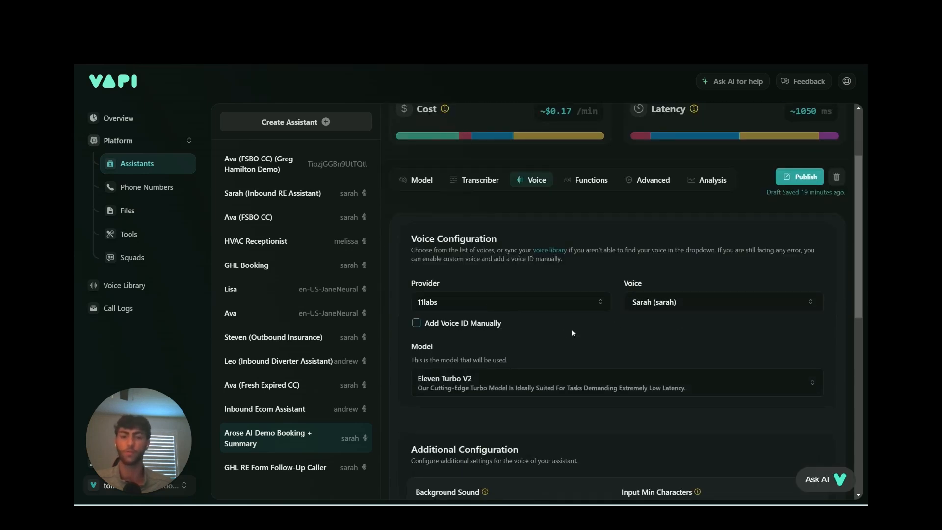
pyautogui.scroll(-1, 572, 329)
pyautogui.scroll(-6, 568, 333)
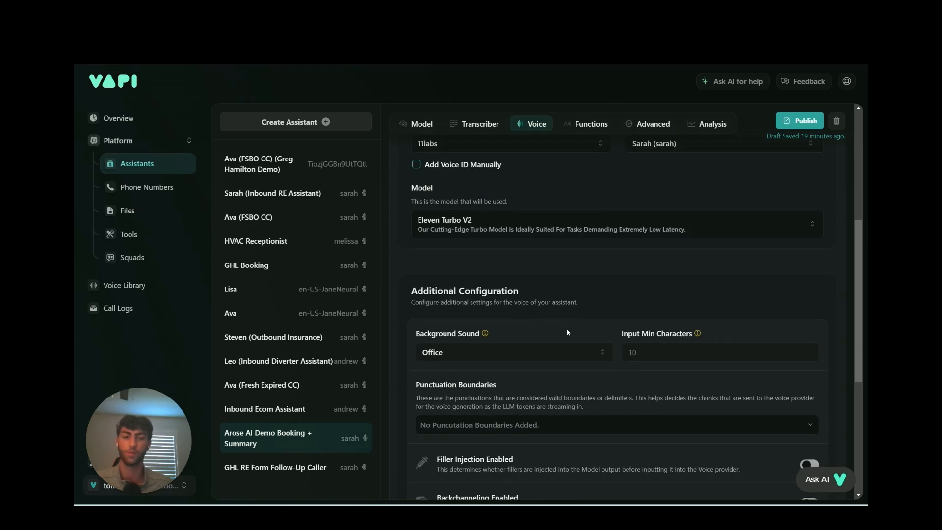
pyautogui.scroll(-1, 687, 308)
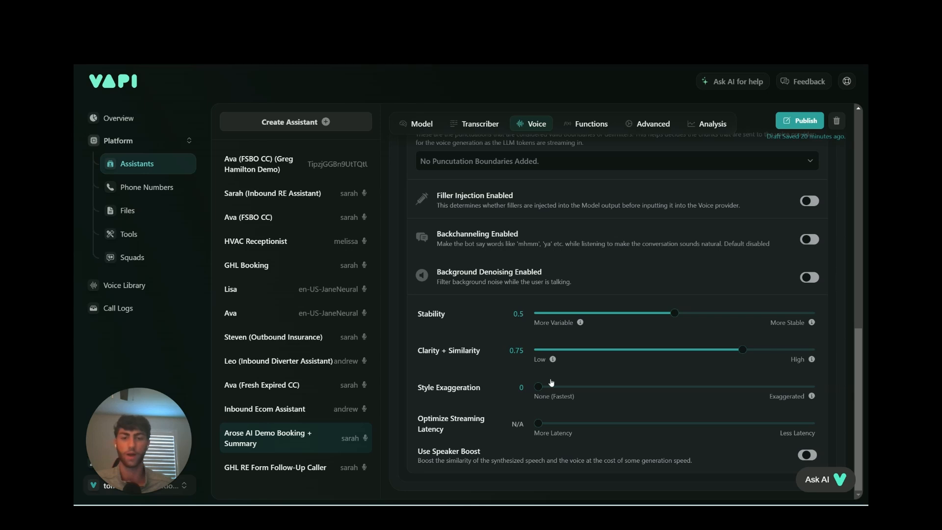
pyautogui.scroll(5, 619, 396)
pyautogui.scroll(5, 619, 396)
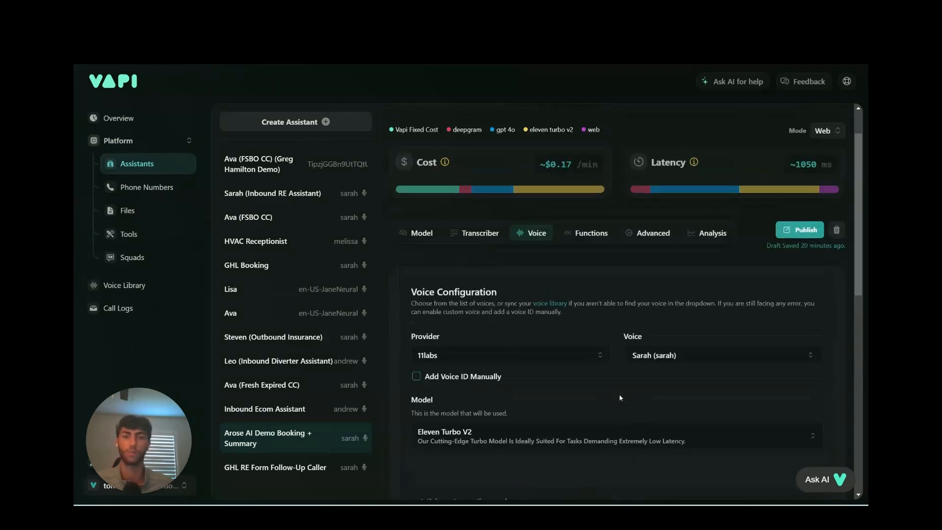
# Inspect the Booking custom function's details, then scroll on to the predefined functions.
pyautogui.click(607, 287)
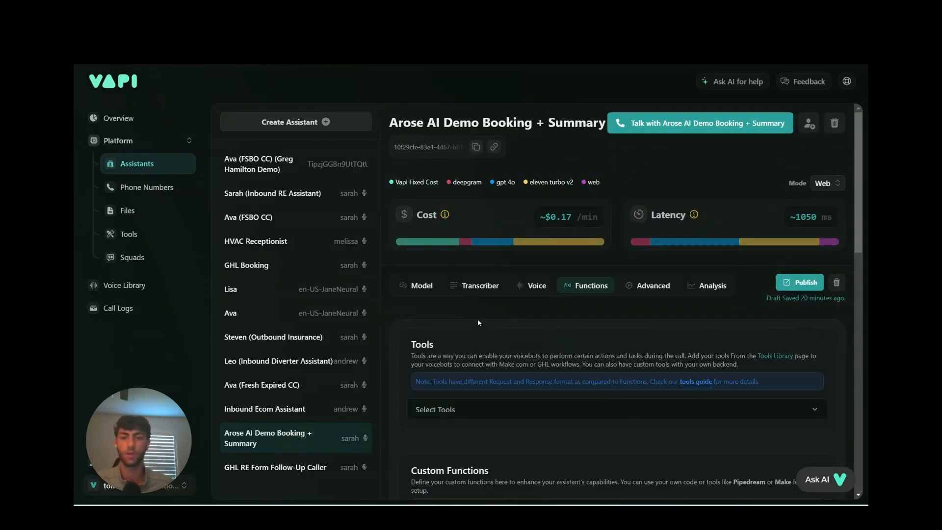
pyautogui.scroll(-3, 479, 323)
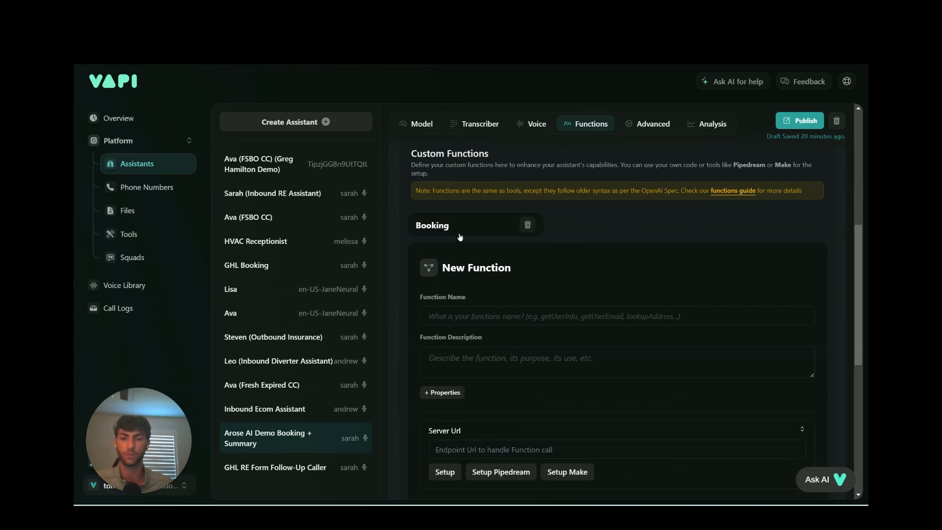
pyautogui.click(459, 234)
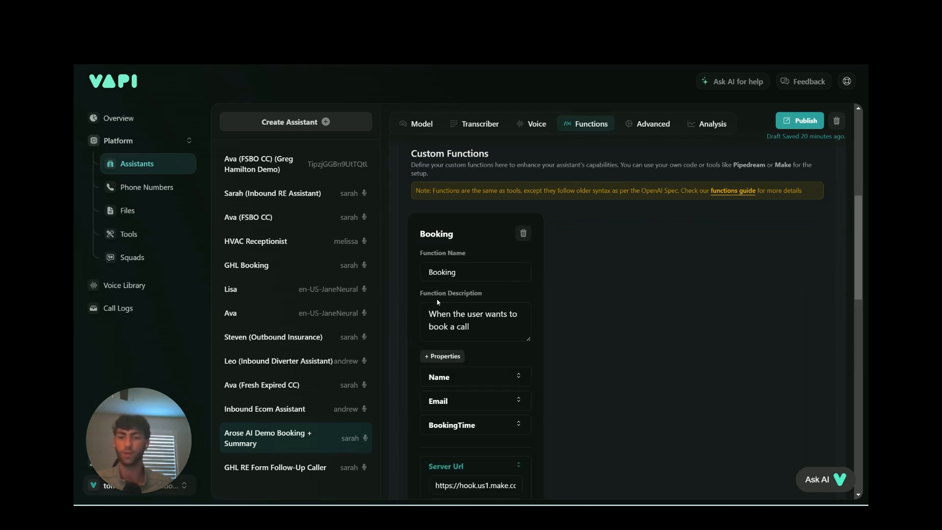
pyautogui.scroll(-5, 458, 302)
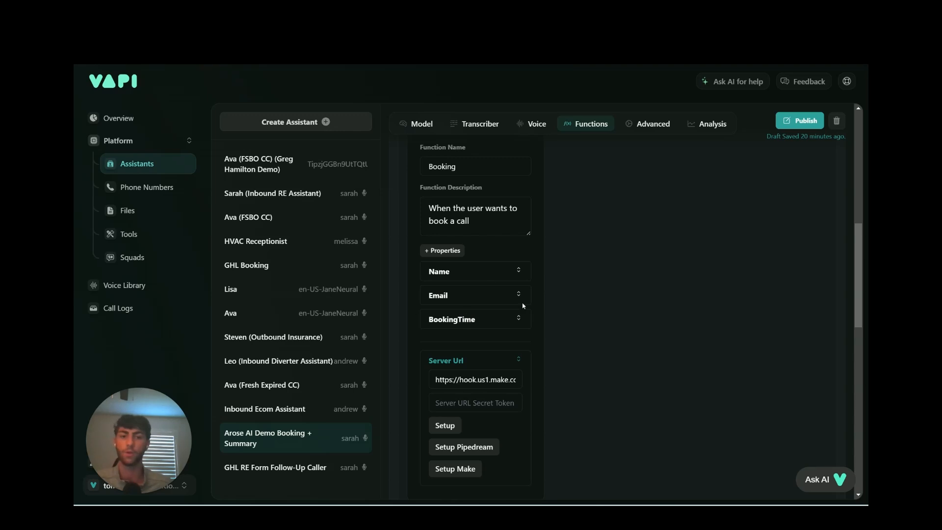
pyautogui.scroll(-9, 564, 345)
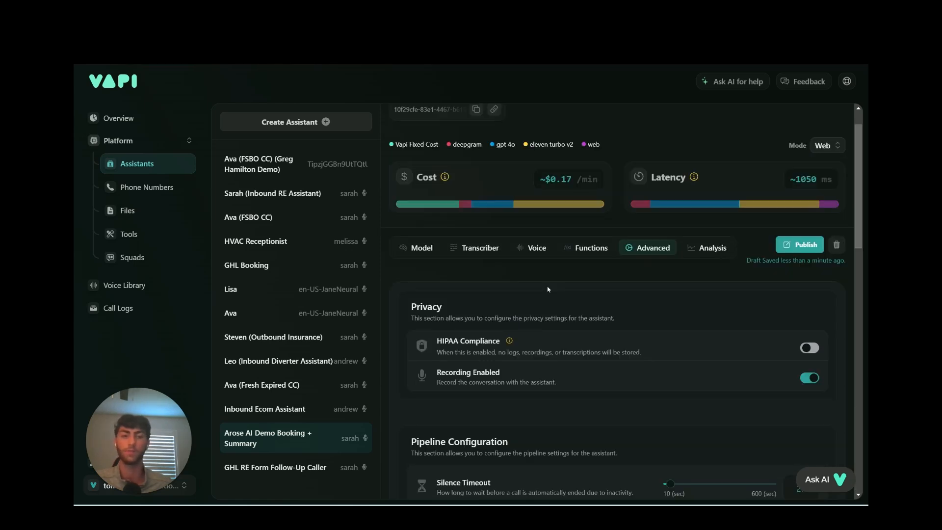
pyautogui.scroll(-5, 548, 289)
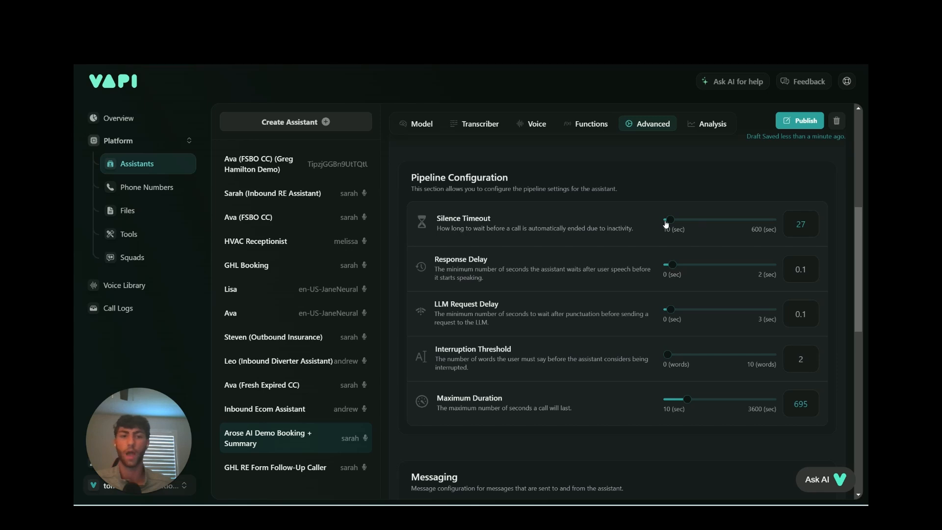
# Lower the assistant's Maximum Duration from 695 to 596 seconds in the Advanced settings.
pyautogui.moveTo(667, 226)
pyautogui.scroll(-1, 591, 289)
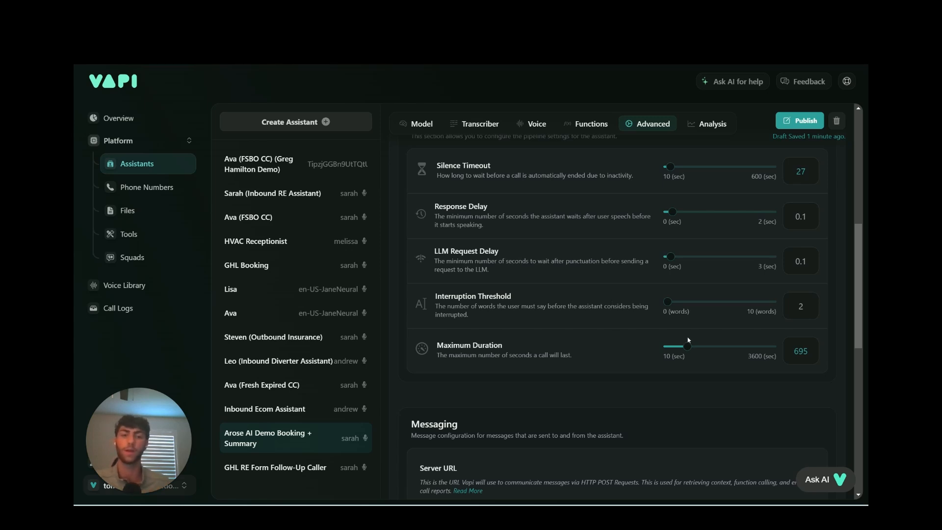
pyautogui.scroll(-1, 637, 334)
pyautogui.moveTo(687, 295)
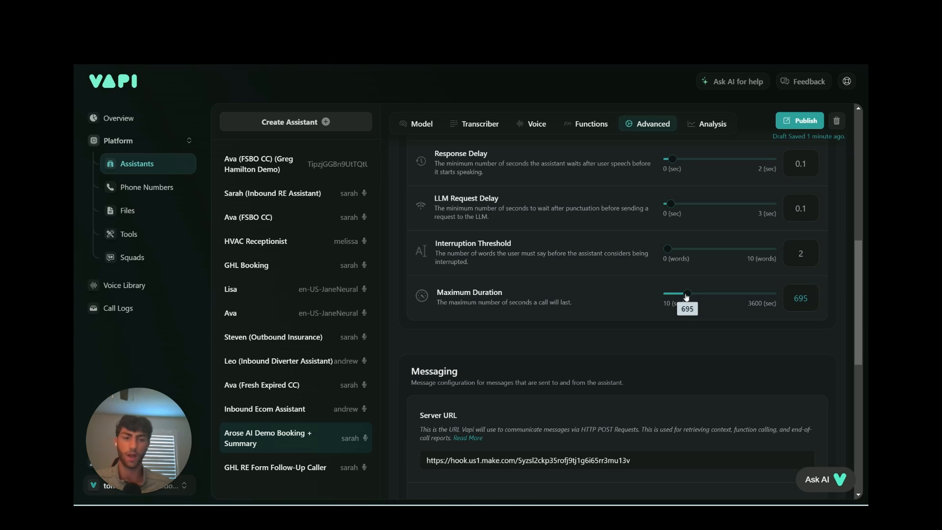
pyautogui.moveTo(687, 297); pyautogui.dragTo(682, 299)
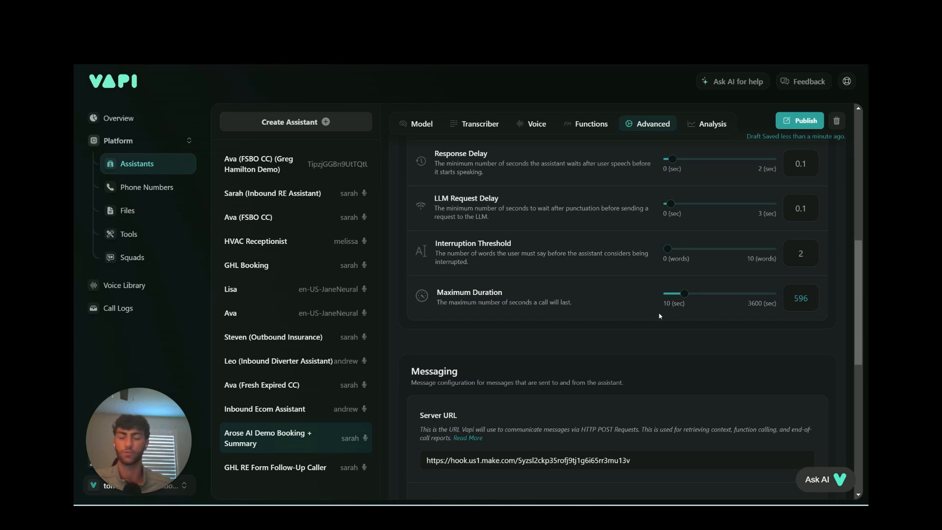
# Delete all the text of the End Call Message, leaving the field empty.
pyautogui.scroll(-3, 493, 372)
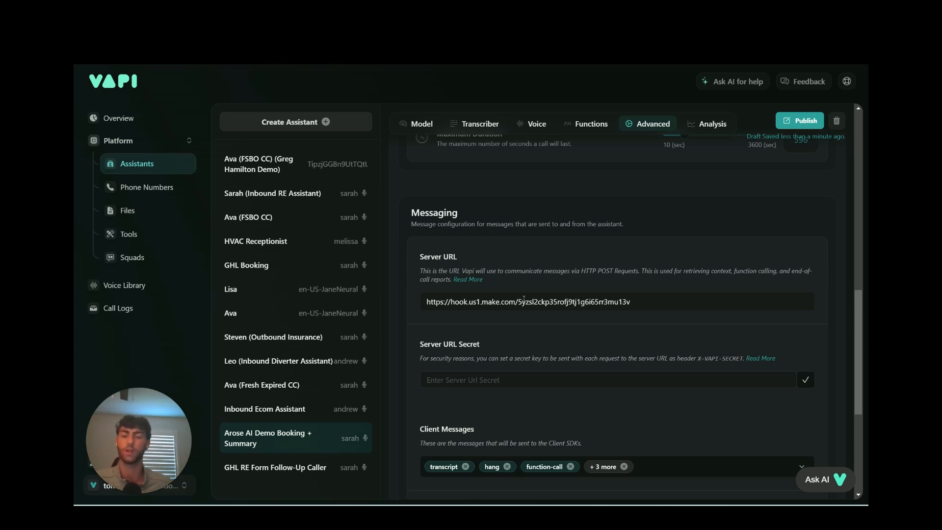
pyautogui.scroll(-5, 535, 333)
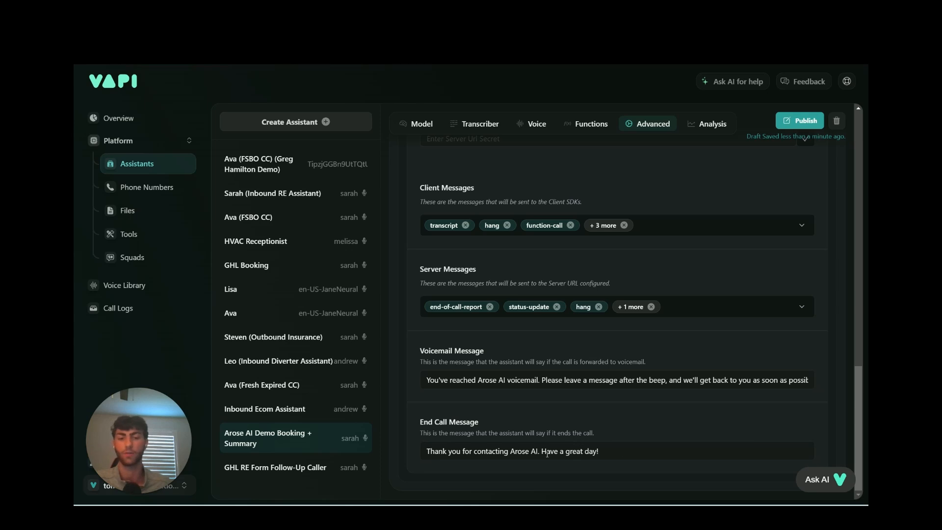
pyautogui.tripleClick(570, 450)
pyautogui.press('BackSpace')
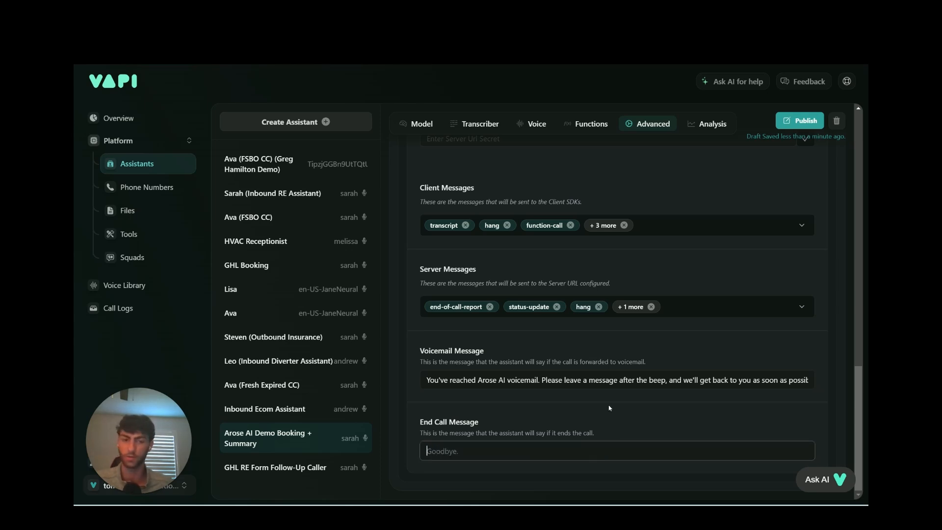
pyautogui.click(446, 419)
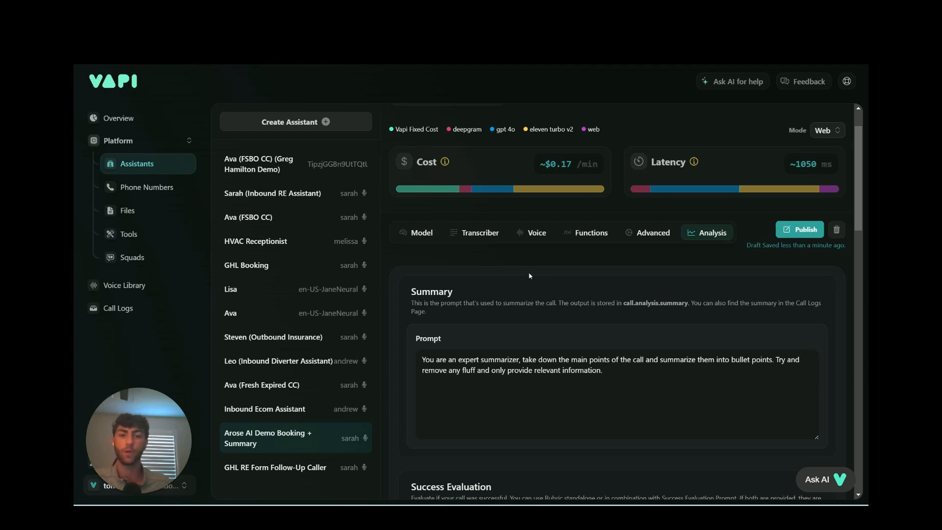
# Scroll through the Analysis tab's Summary and Success Evaluation prompts.
pyautogui.scroll(-1, 530, 276)
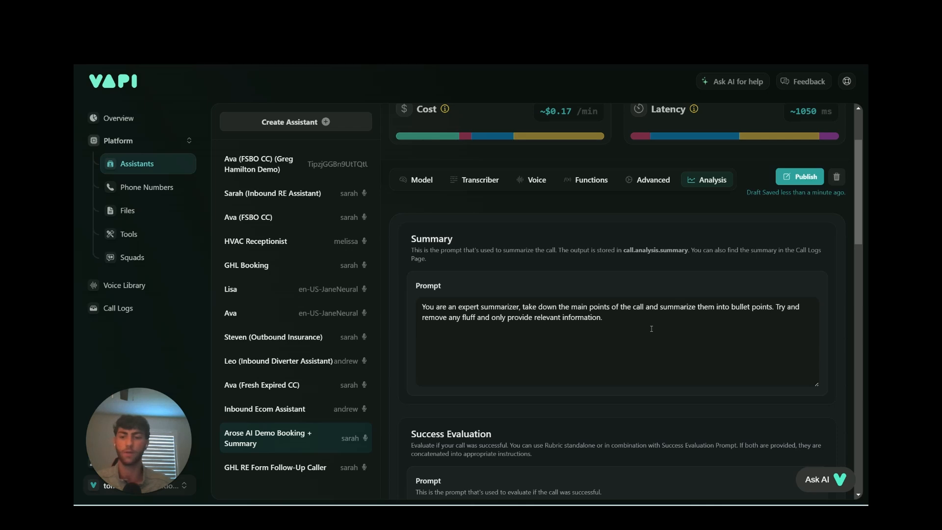
pyautogui.scroll(-1, 589, 317)
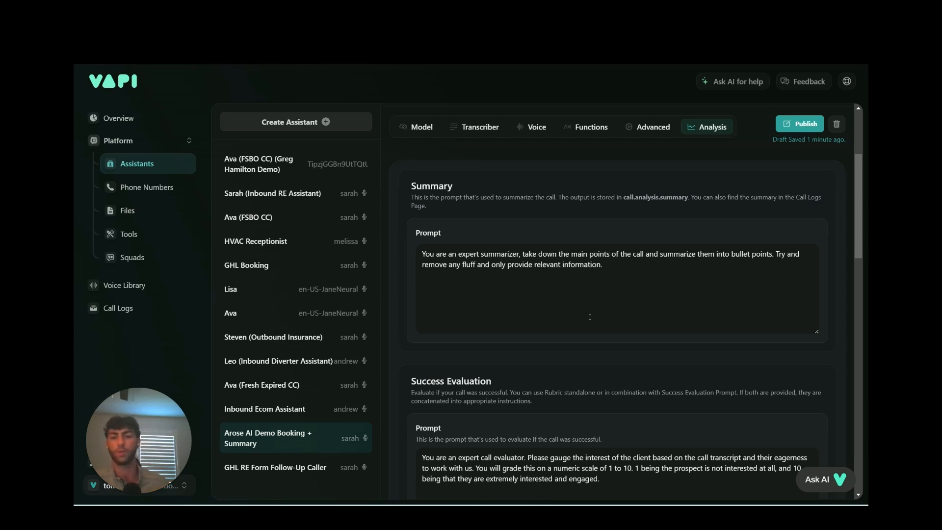
pyautogui.scroll(-3, 574, 305)
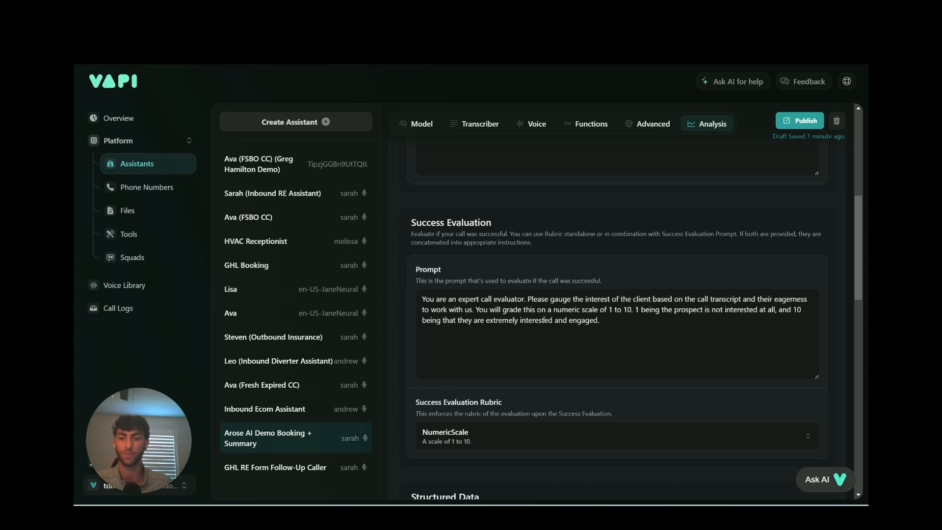
pyautogui.scroll(-1, 604, 307)
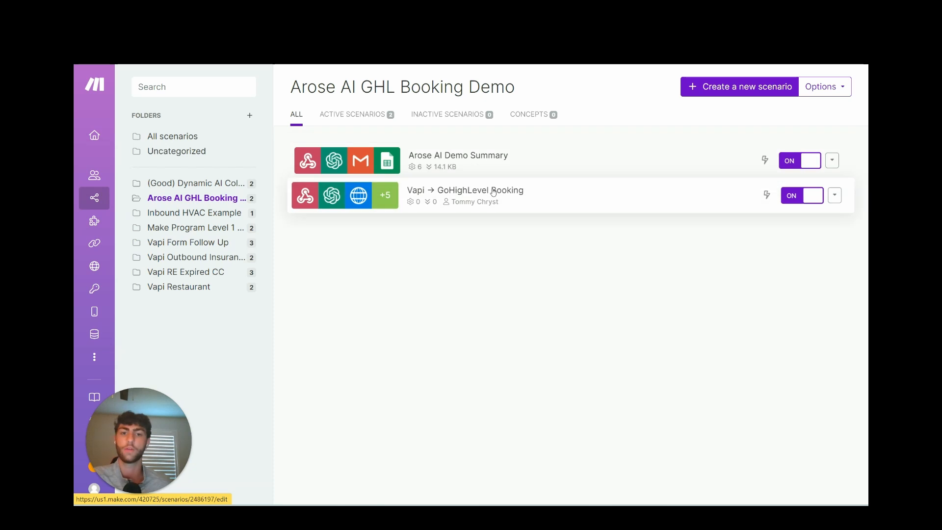
# Open the Arose AI Demo Summary scenario and review the OpenAI module's email-format message content.
pyautogui.click(514, 177)
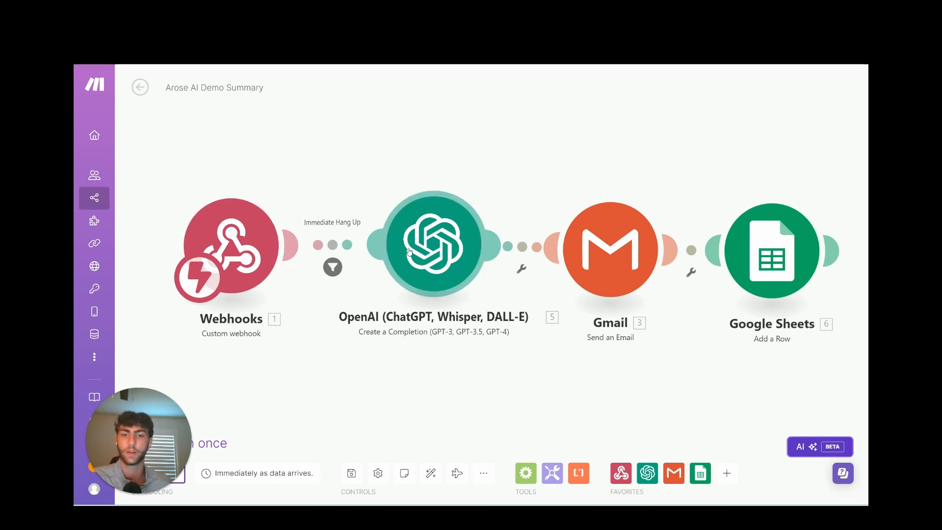
pyautogui.click(438, 234)
pyautogui.scroll(-2, 642, 277)
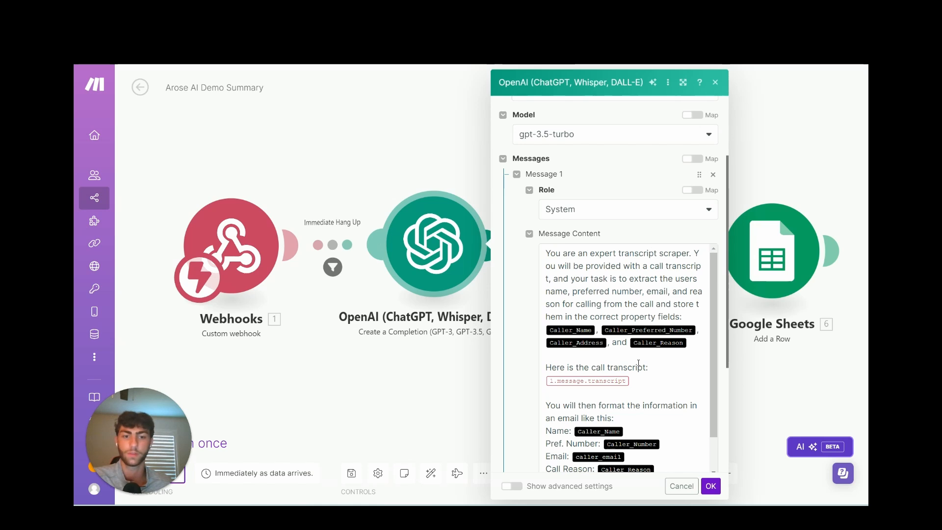
pyautogui.scroll(-2, 624, 316)
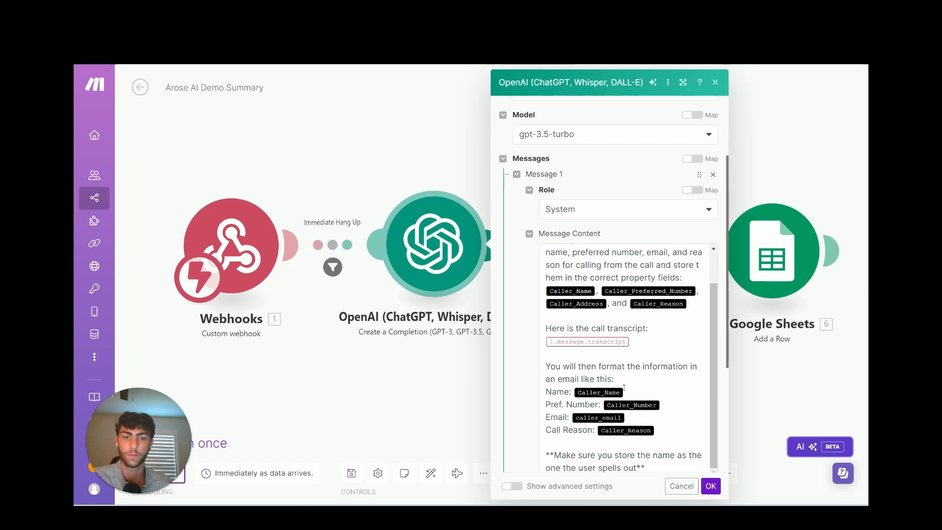
pyautogui.click(547, 366)
pyautogui.moveTo(546, 366); pyautogui.dragTo(658, 431)
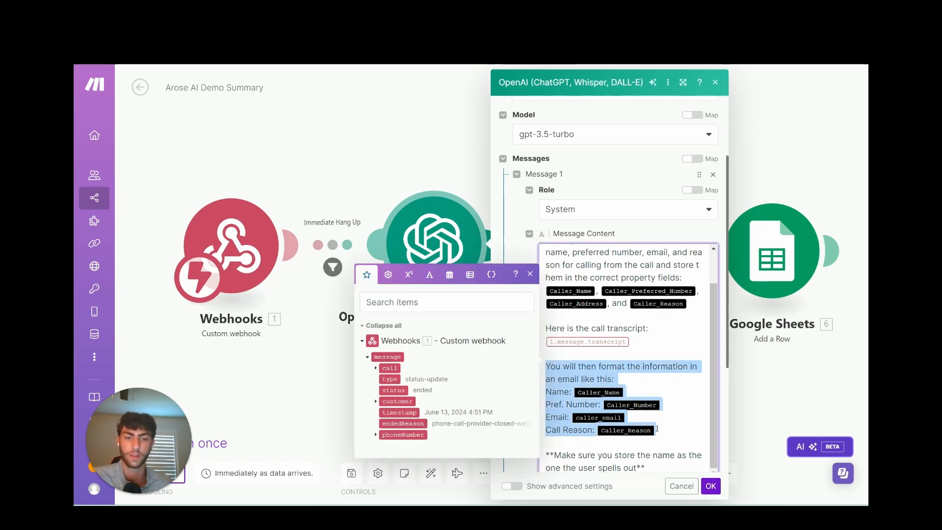
pyautogui.click(674, 437)
pyautogui.click(675, 466)
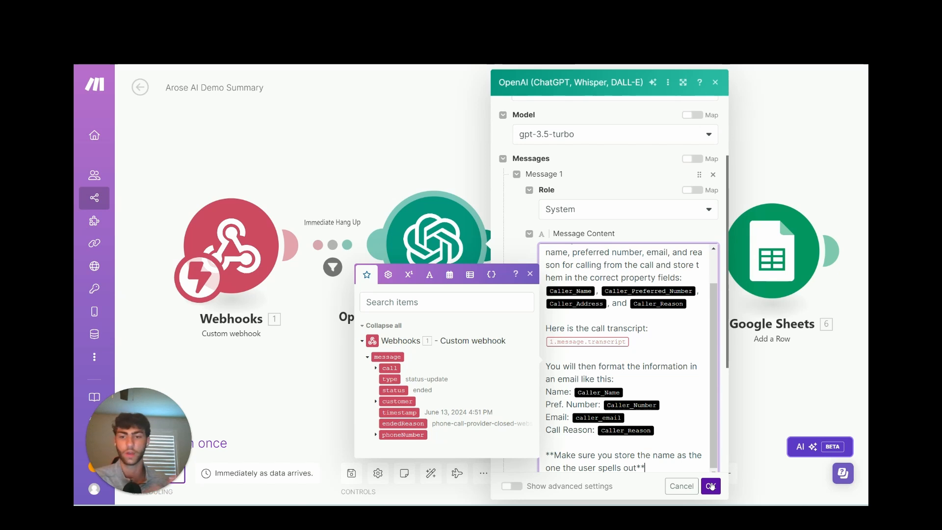
pyautogui.click(711, 486)
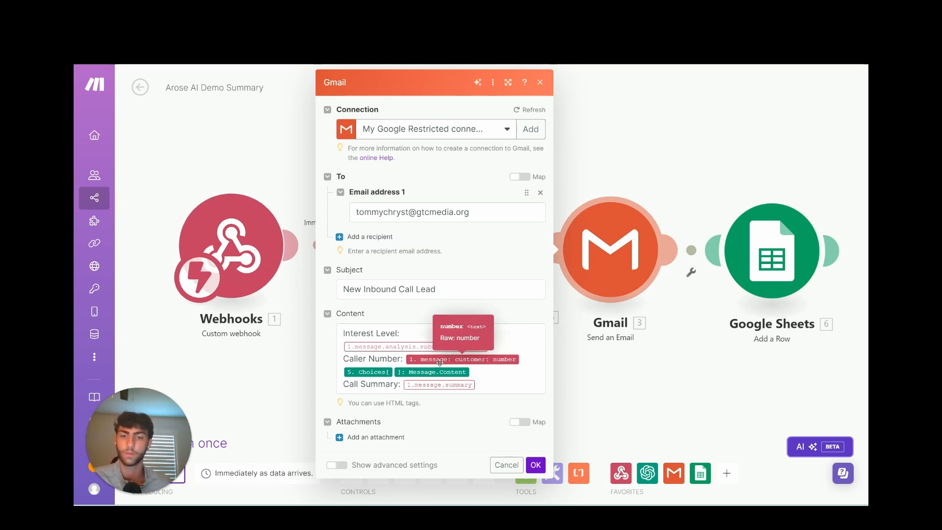
# Close the Gmail settings and reopen the OpenAI module's message content.
pyautogui.click(626, 370)
pyautogui.click(435, 244)
pyautogui.scroll(-1, 593, 329)
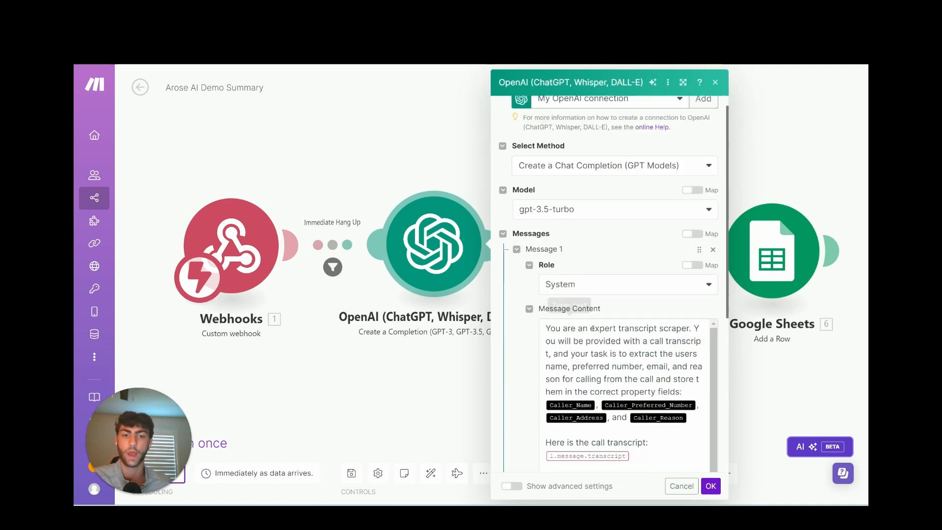
pyautogui.scroll(-3, 593, 329)
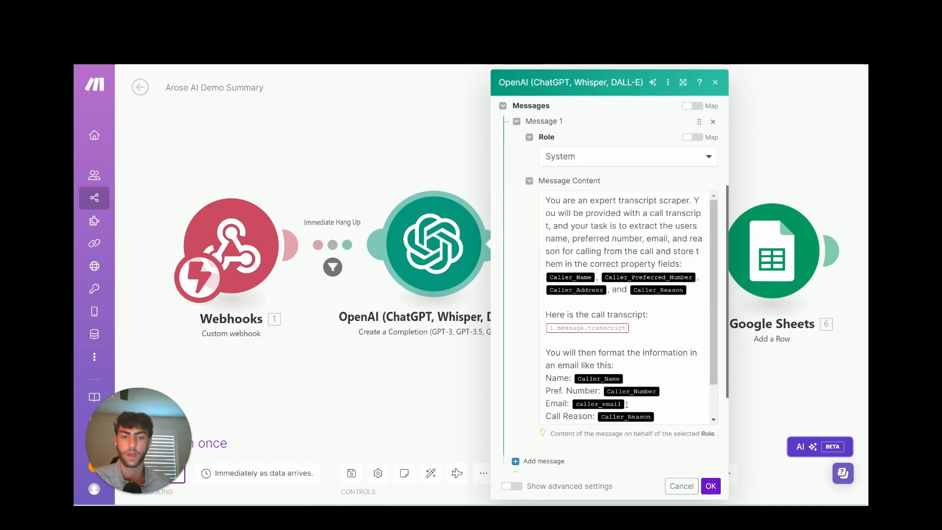
pyautogui.click(456, 417)
pyautogui.click(592, 272)
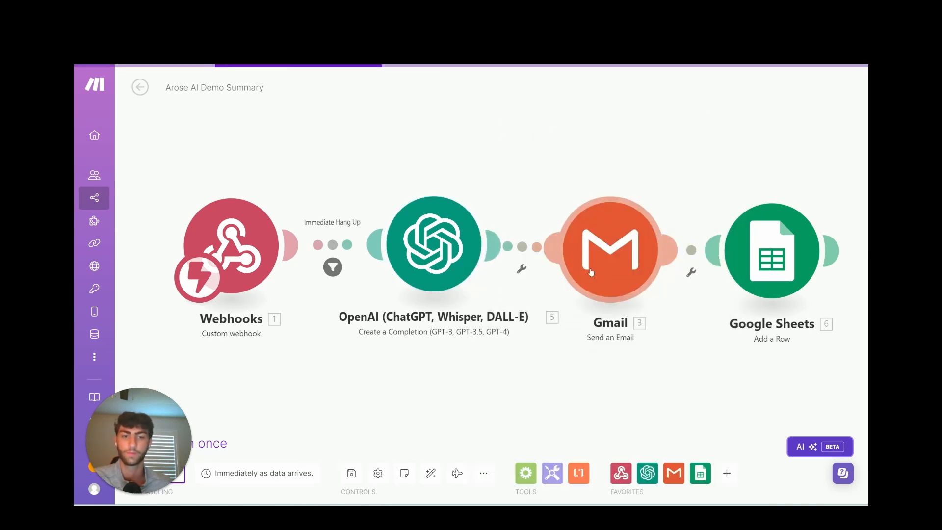
pyautogui.scroll(-3, 589, 343)
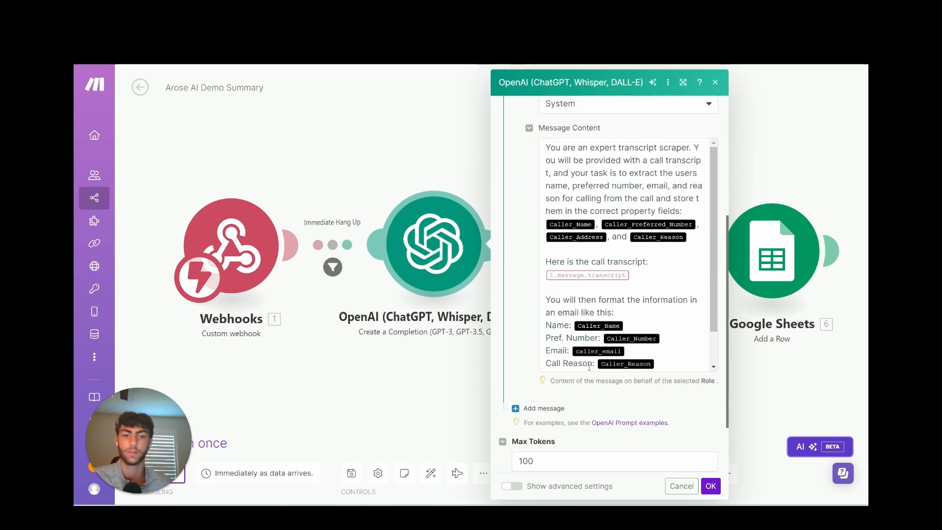
# Add a space after 'Pref.' before 'Number:' in the OpenAI prompt, save, and recheck Gmail unchanged.
pyautogui.click(566, 337)
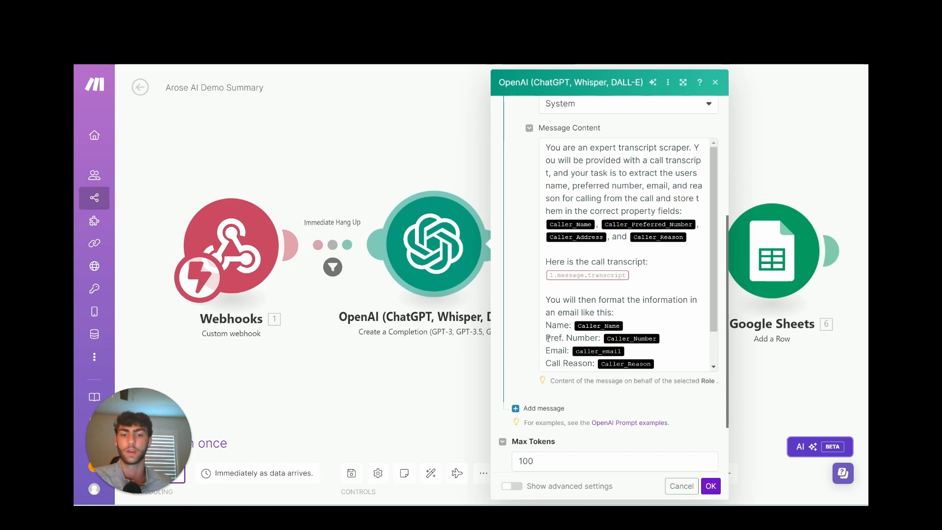
pyautogui.moveTo(547, 337); pyautogui.dragTo(671, 338)
pyautogui.click(671, 338)
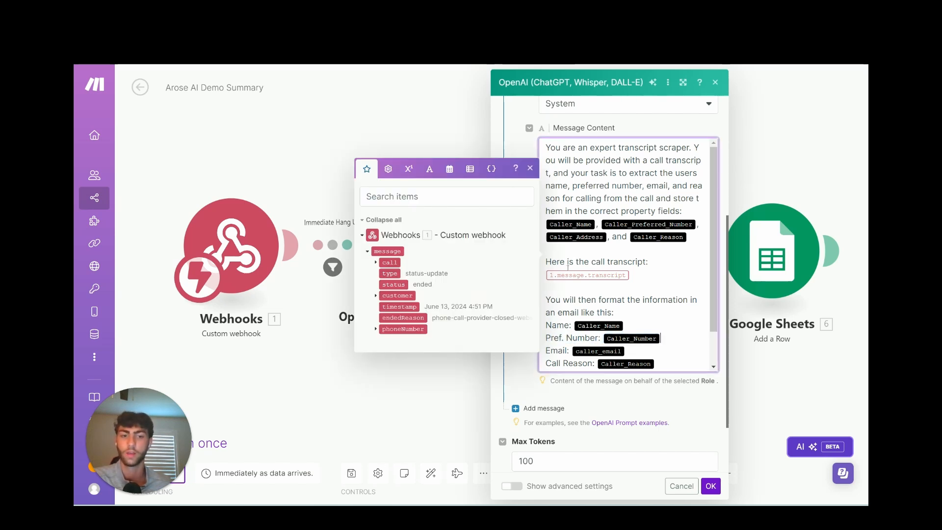
pyautogui.click(710, 486)
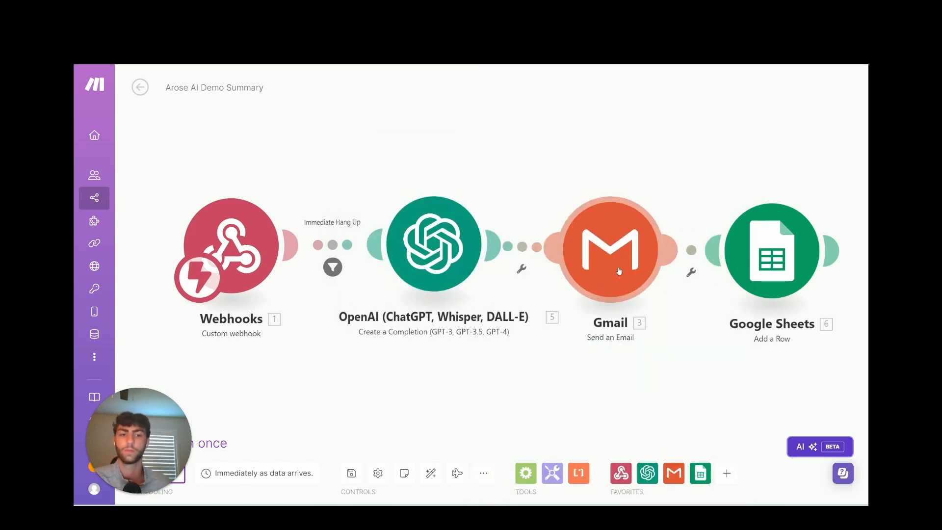
pyautogui.click(611, 250)
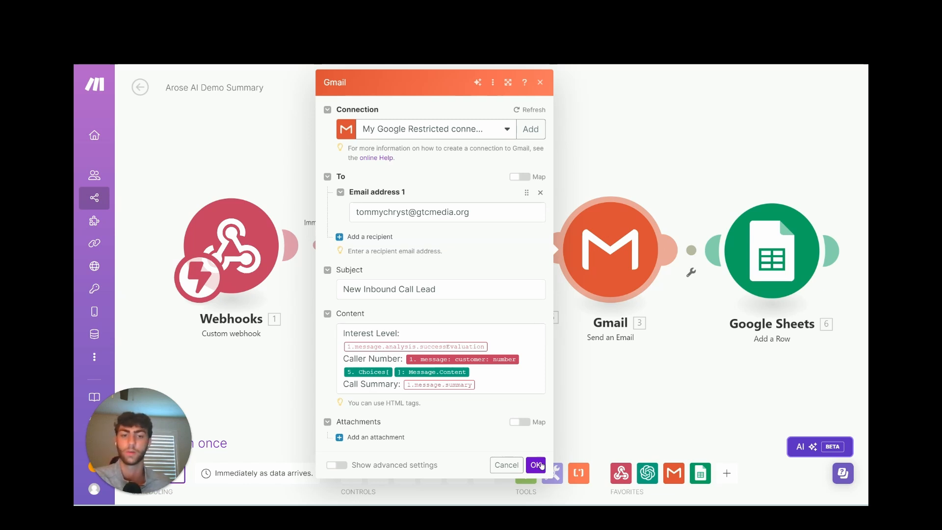
pyautogui.click(536, 464)
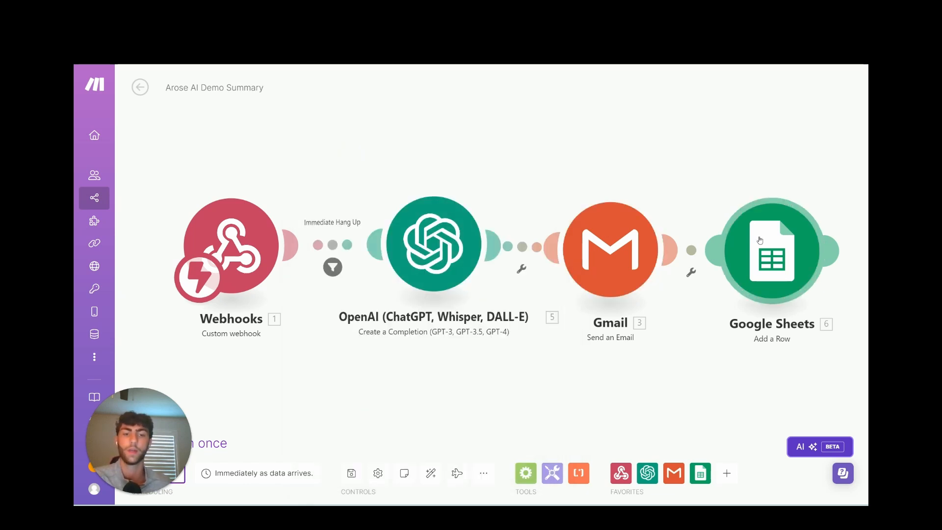
# Review the Google Sheets Add a Row mappings for columns A–G: call data, OpenAI content, summary, transcript, recording.
pyautogui.click(760, 240)
pyautogui.scroll(-5, 593, 252)
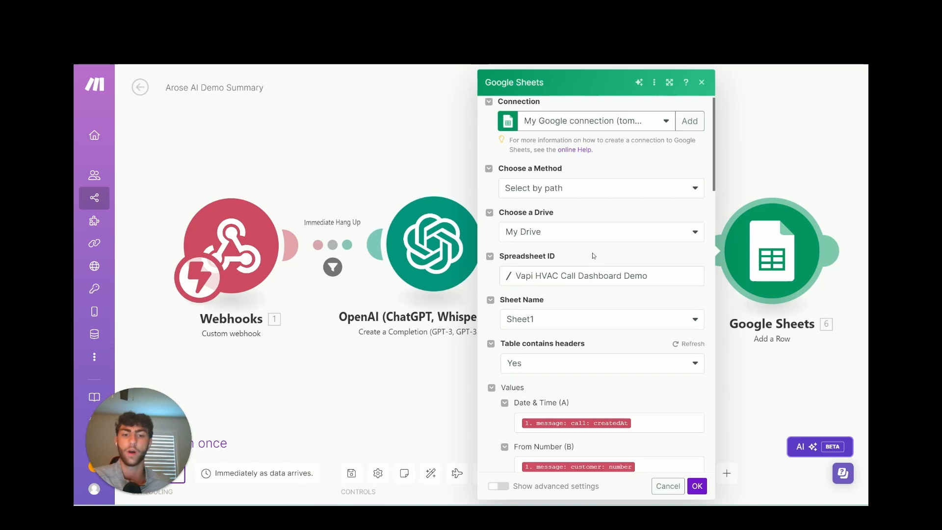
pyautogui.scroll(2, 626, 284)
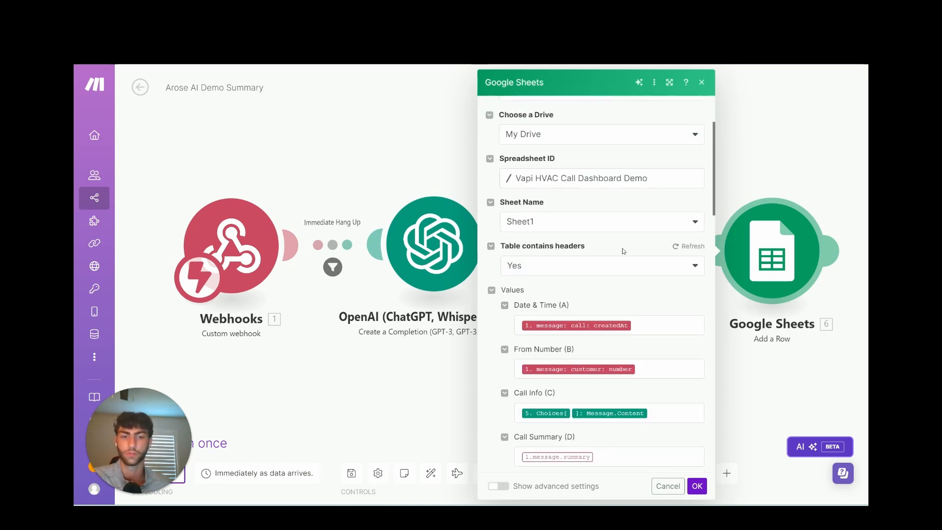
pyautogui.scroll(-1, 623, 251)
pyautogui.scroll(-1, 643, 290)
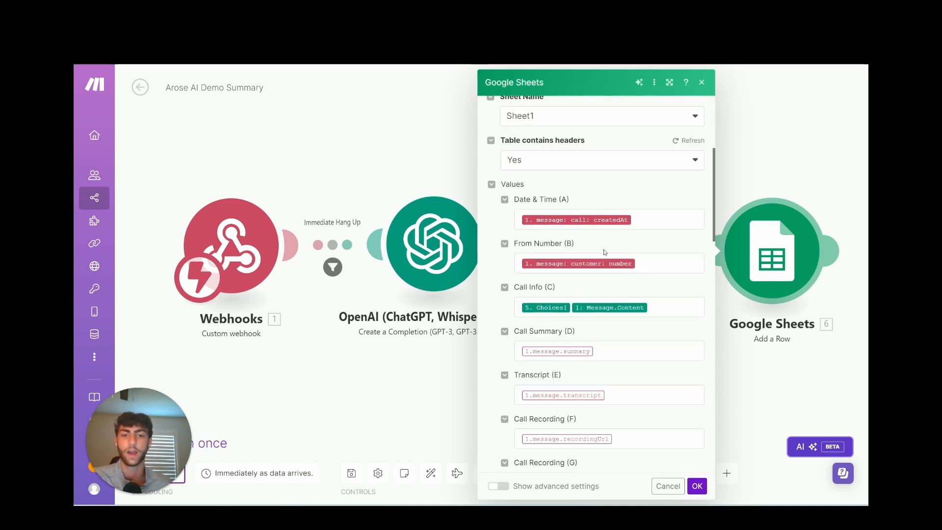
pyautogui.scroll(-1, 649, 291)
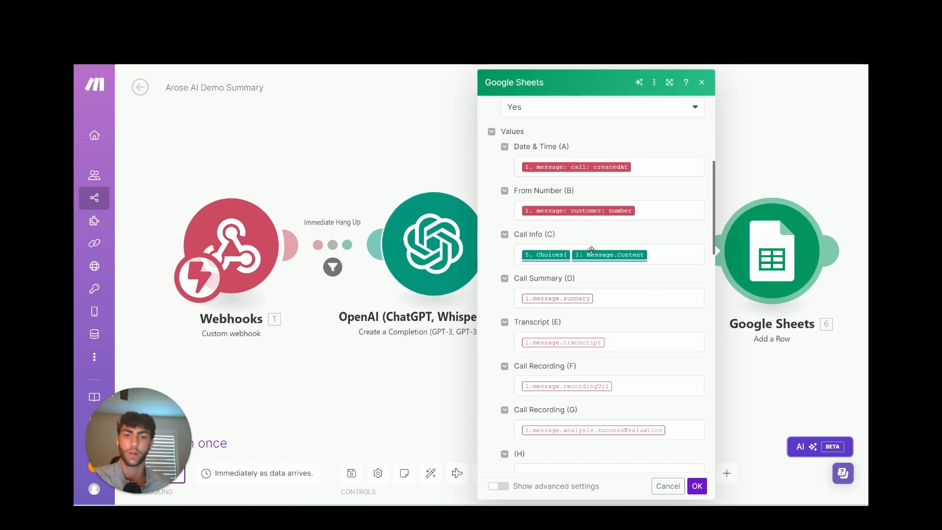
pyautogui.click(411, 249)
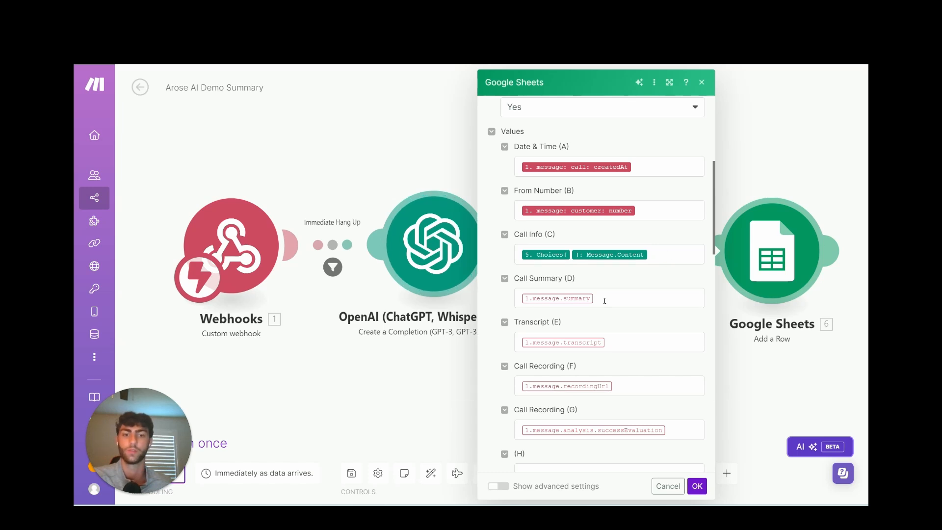
pyautogui.scroll(-2, 604, 297)
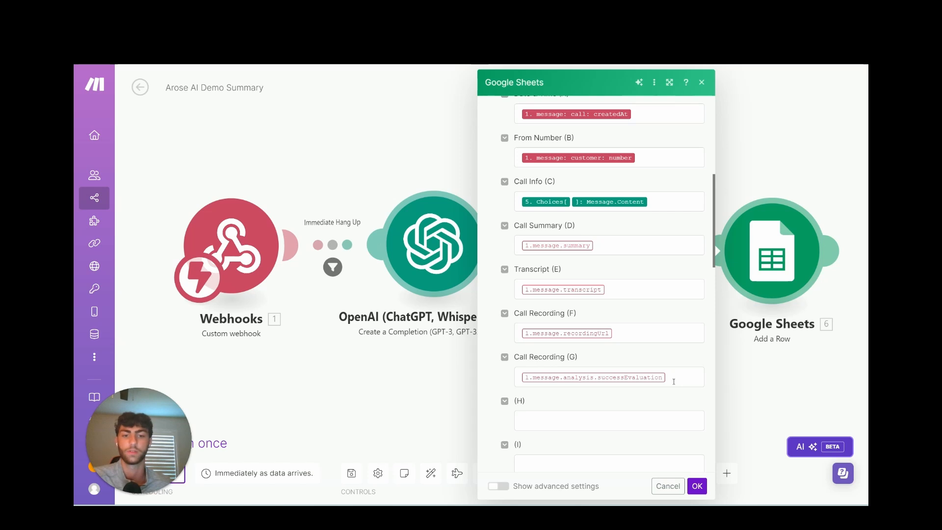
# Close the Google Sheets settings and copy the Webhooks trigger's custom webhook address.
pyautogui.click(698, 486)
pyautogui.moveTo(309, 148); pyautogui.dragTo(444, 154)
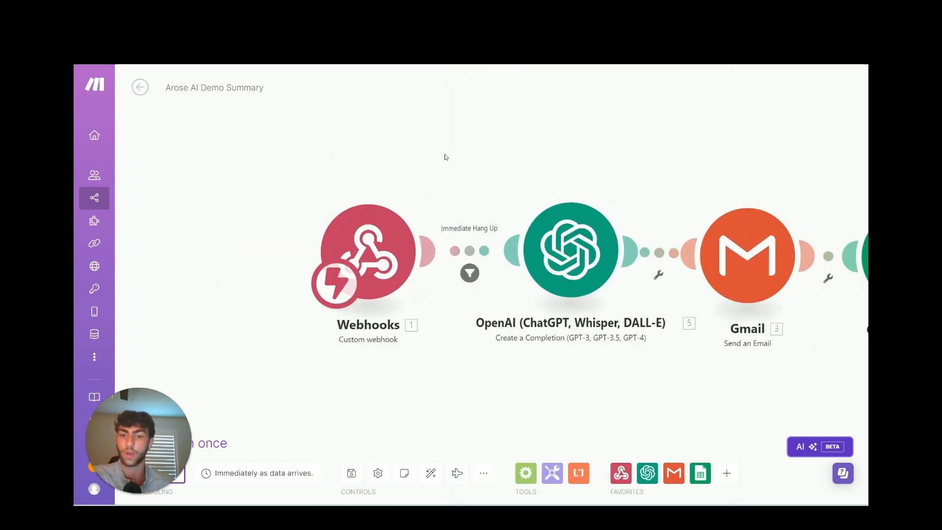
pyautogui.click(388, 223)
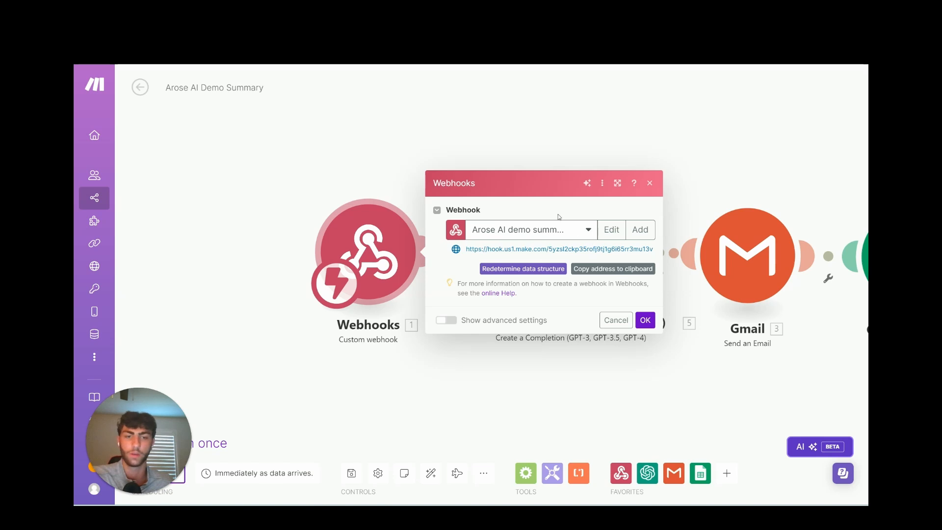
pyautogui.click(652, 229)
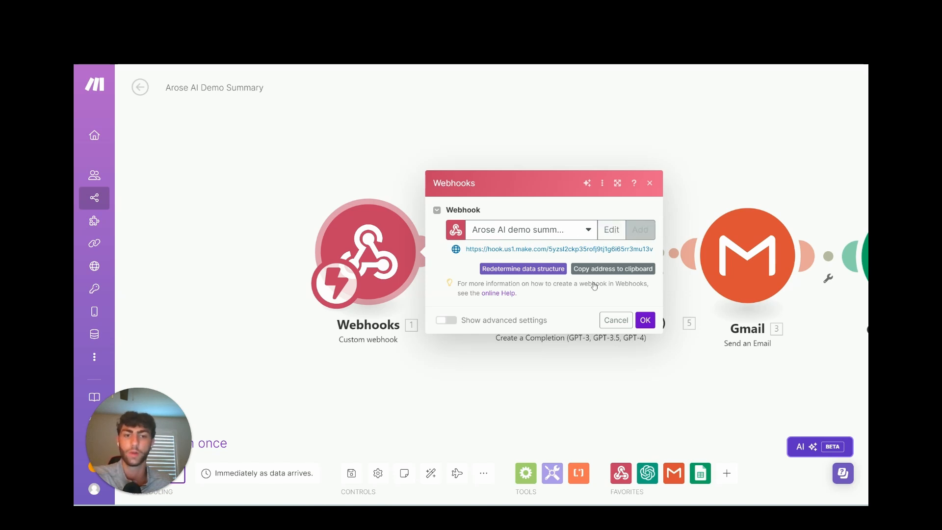
pyautogui.click(602, 270)
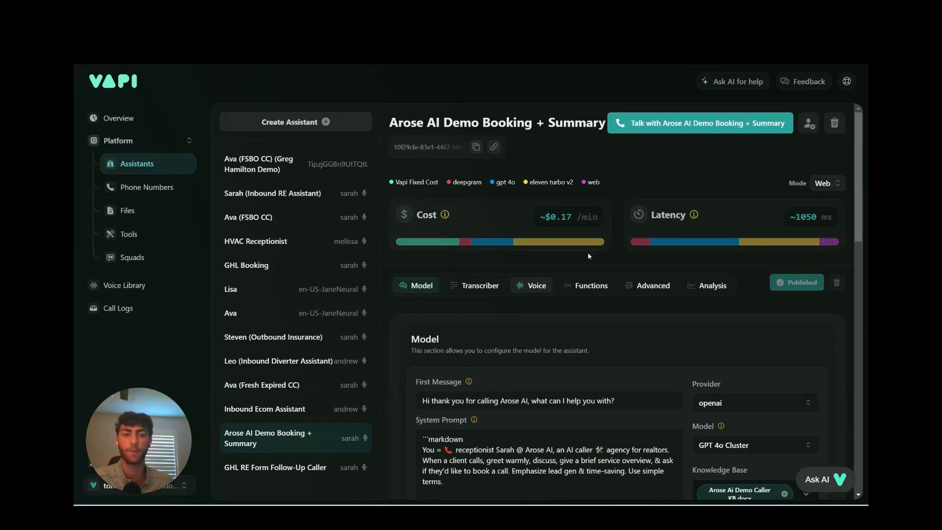
# Replace the assistant's Messaging Server URL with the pasted Make webhook address.
pyautogui.click(647, 287)
pyautogui.scroll(-15, 503, 338)
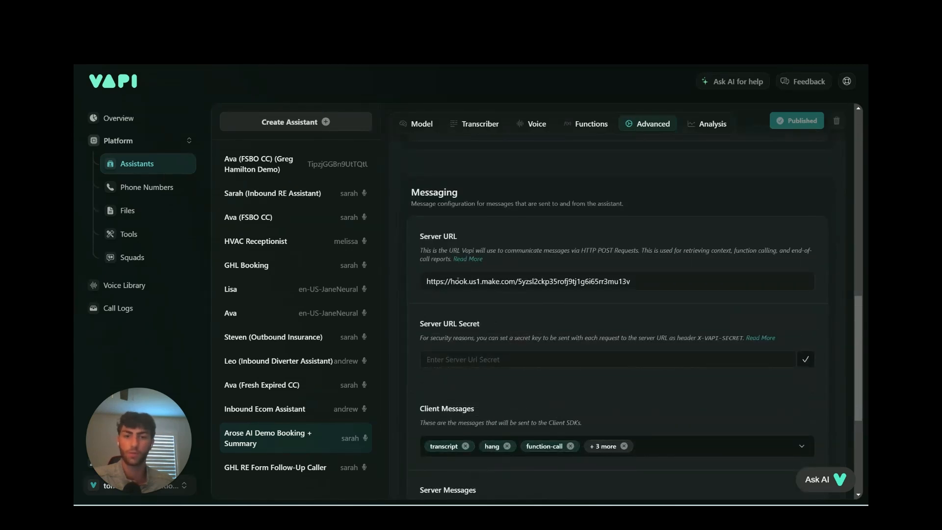
pyautogui.tripleClick(457, 281)
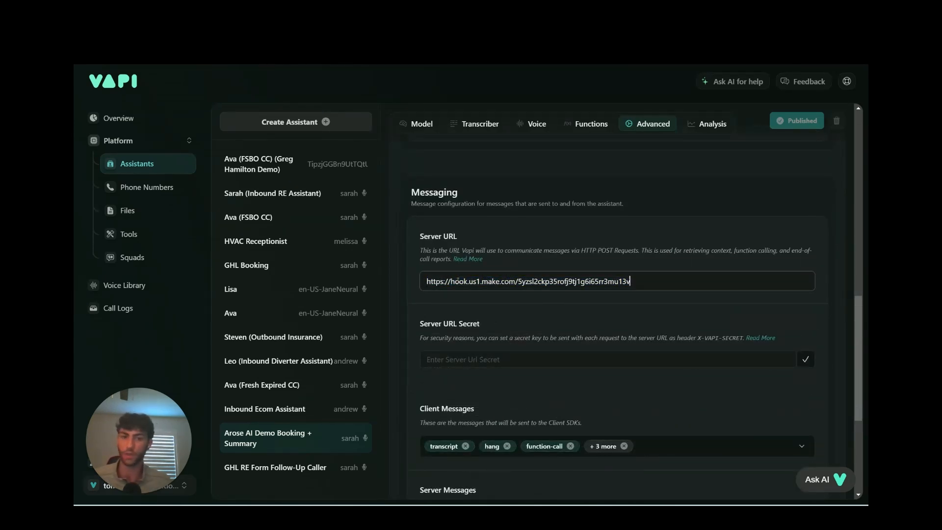
pyautogui.click(558, 324)
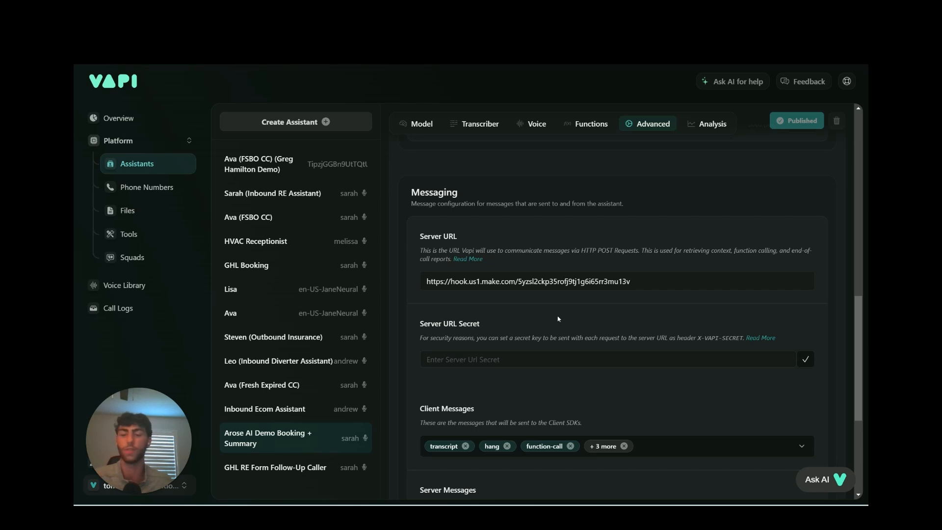
pyautogui.scroll(12, 503, 294)
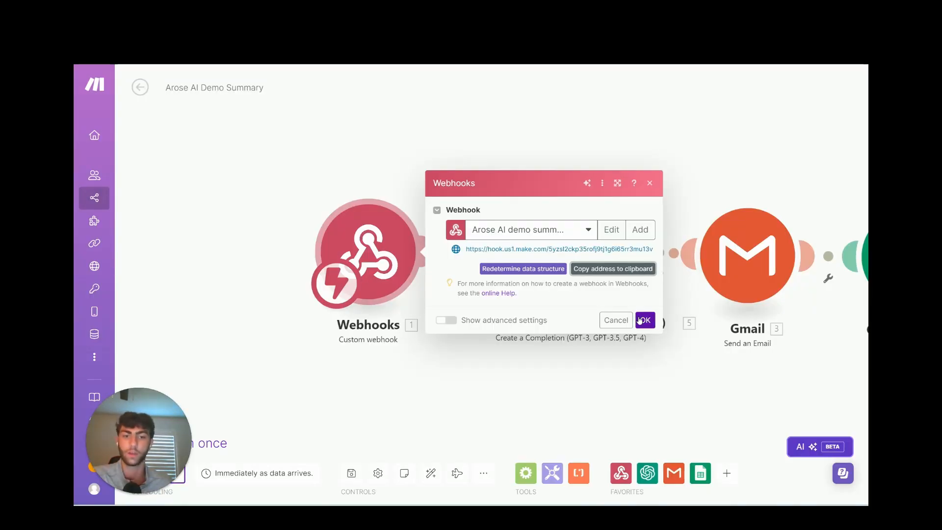
# Close the webhook settings and review the Immediate Hang Up filter conditions.
pyautogui.click(644, 320)
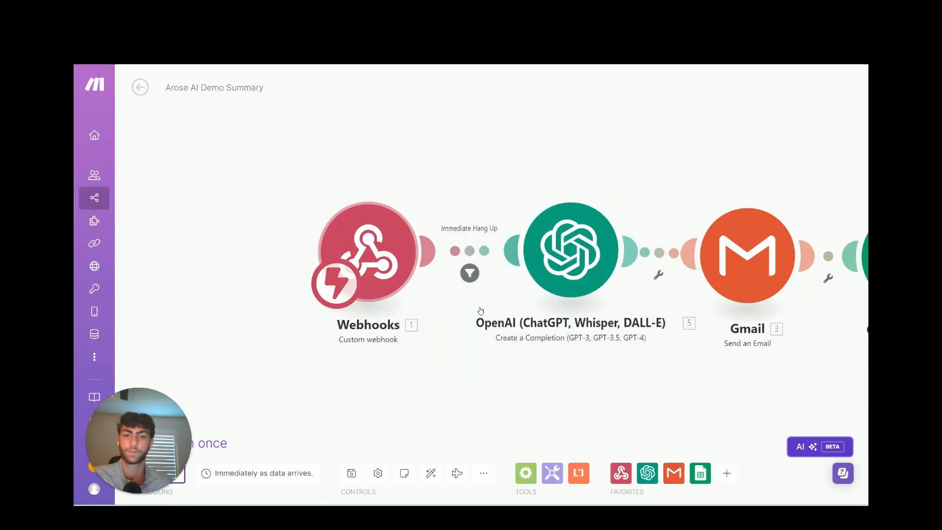
pyautogui.moveTo(500, 374); pyautogui.dragTo(400, 368)
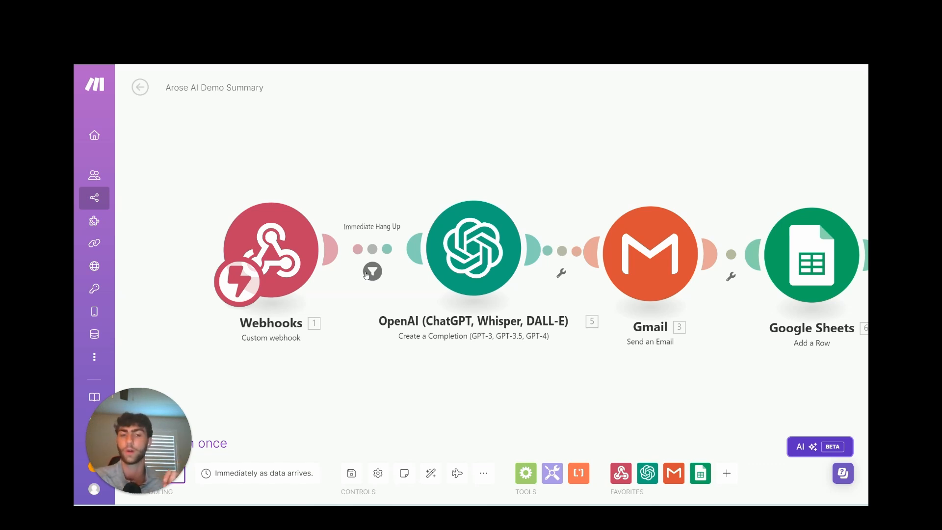
pyautogui.click(367, 273)
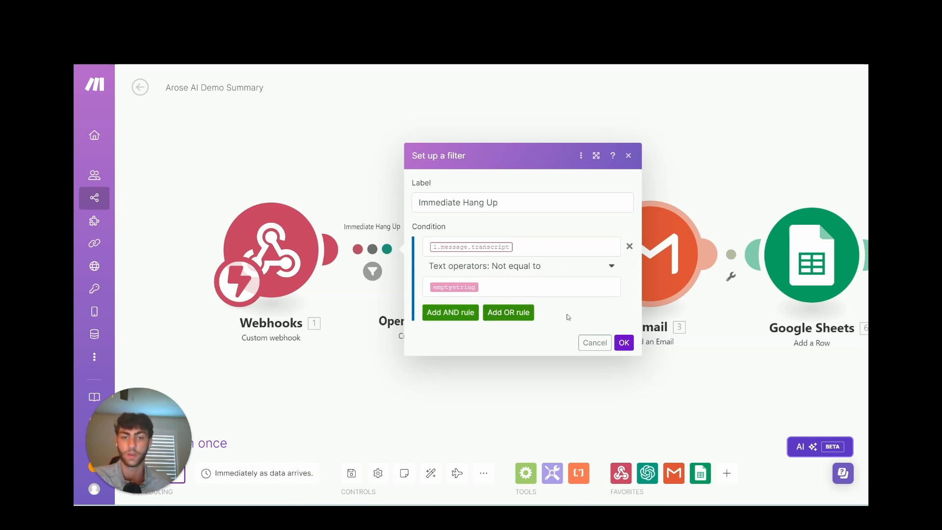
pyautogui.click(624, 342)
# Read through the OpenAI completion module's prompt settings.
pyautogui.click(426, 269)
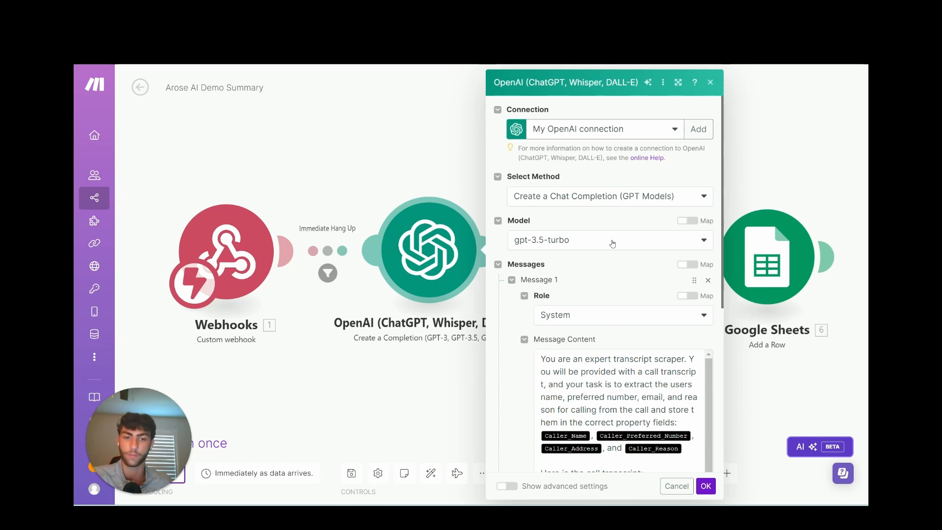
pyautogui.scroll(-3, 612, 244)
pyautogui.scroll(-1, 598, 336)
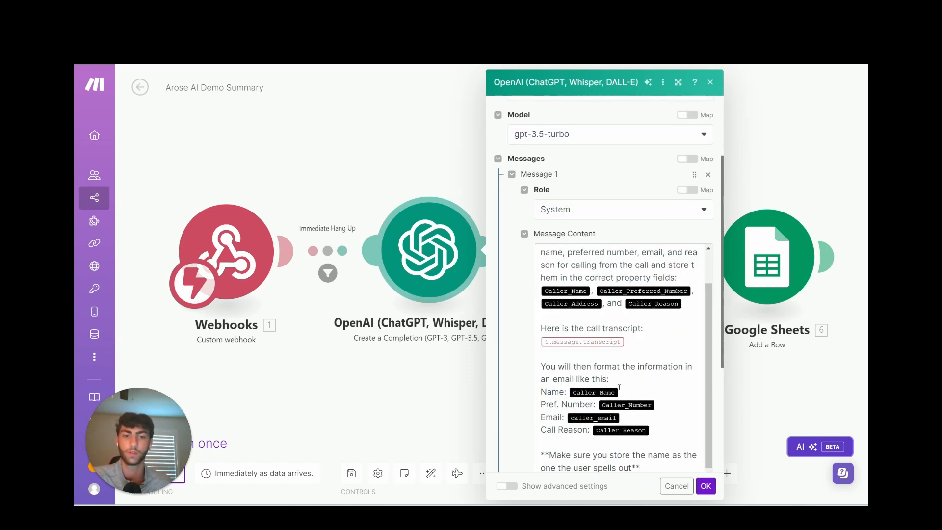
pyautogui.scroll(5, 619, 387)
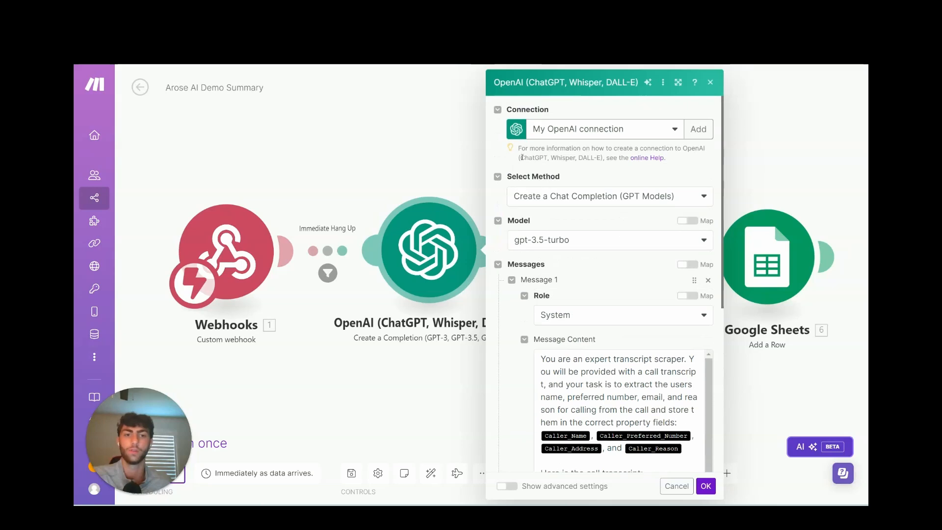
pyautogui.scroll(-4, 599, 272)
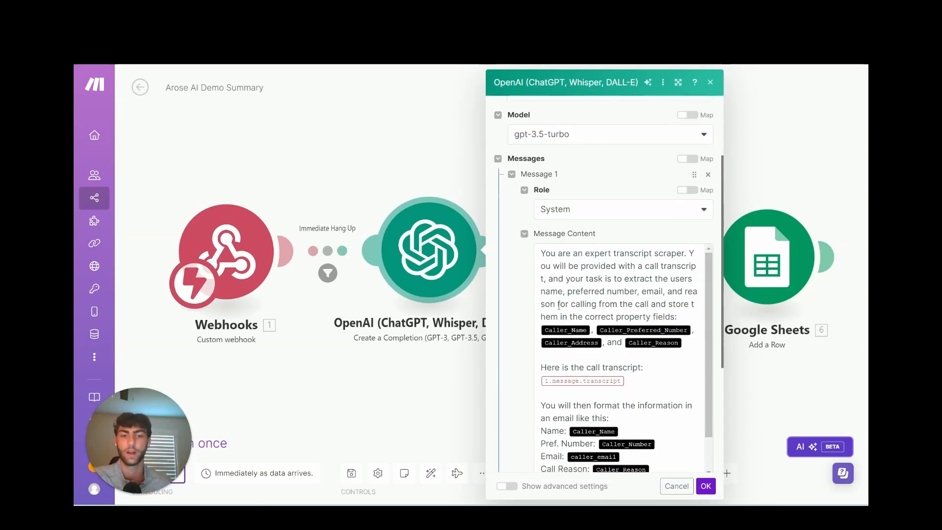
pyautogui.click(706, 487)
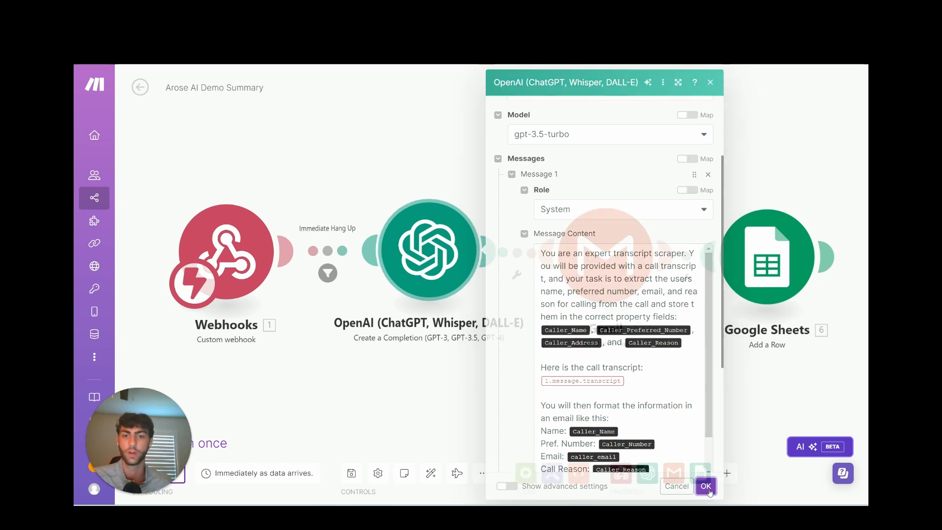
# Check the Gmail send-email setup, then glance at the OpenAI settings once more.
pyautogui.click(606, 253)
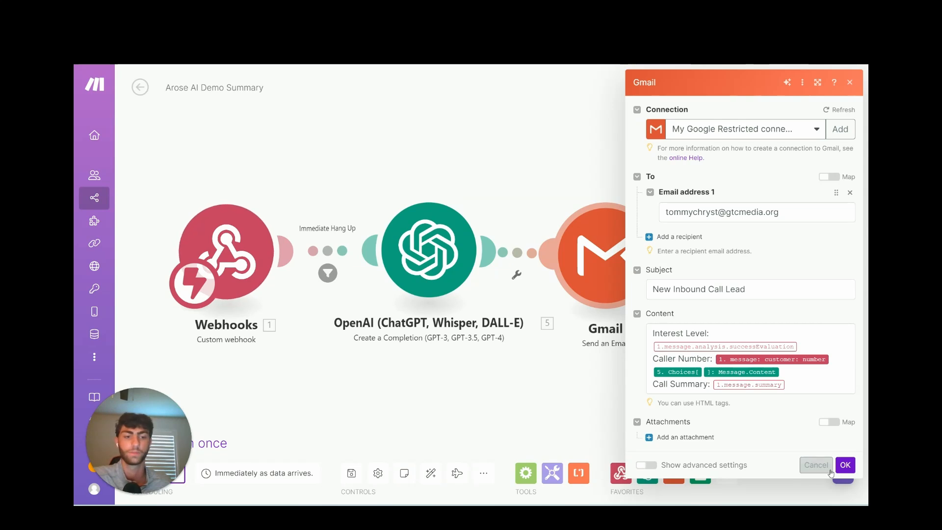
pyautogui.click(844, 465)
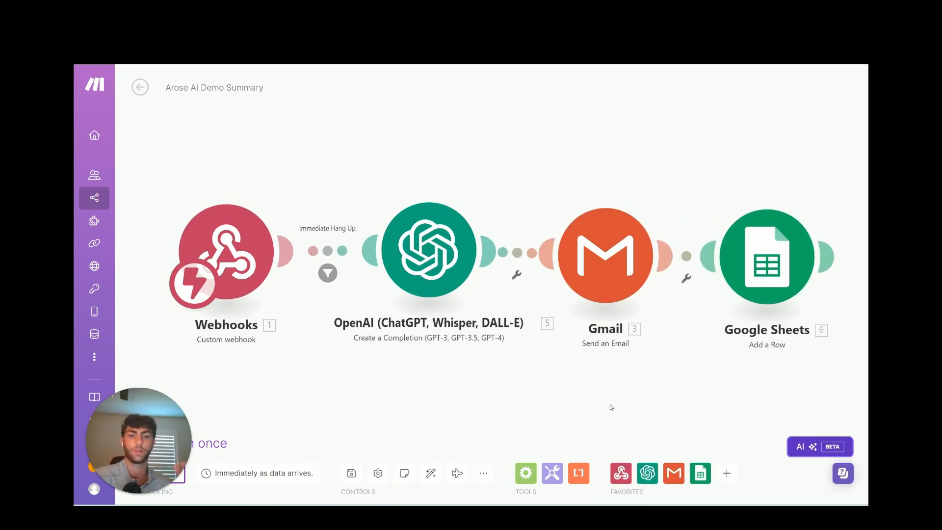
pyautogui.click(479, 280)
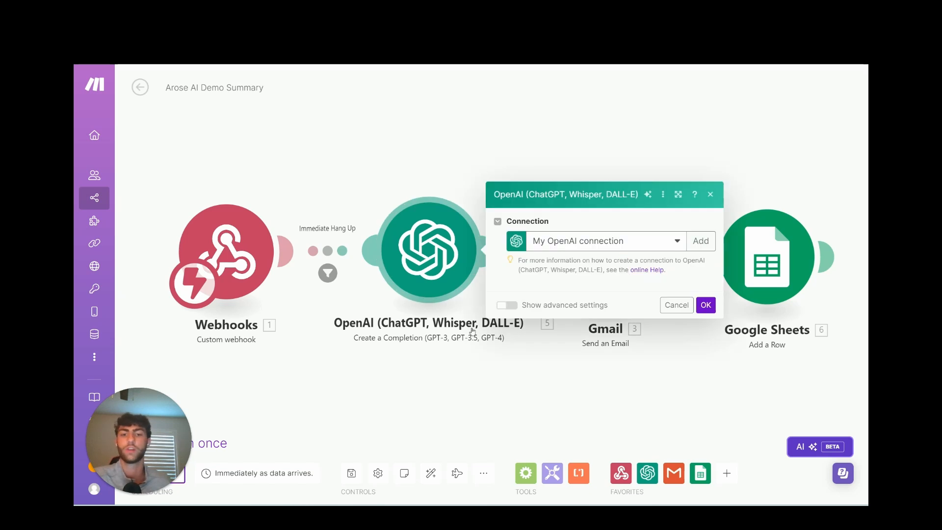
pyautogui.click(705, 486)
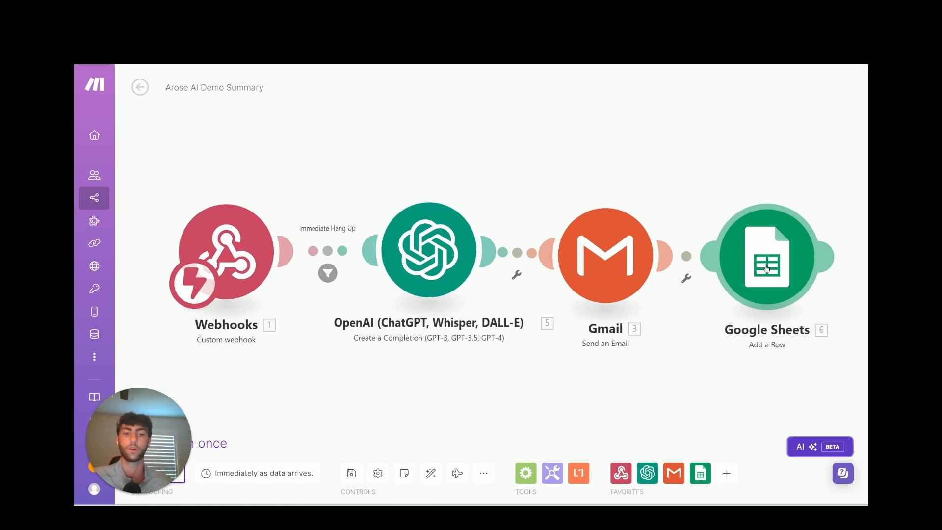
# Review the Google Sheets add-a-row module's Values column mappings.
pyautogui.click(767, 268)
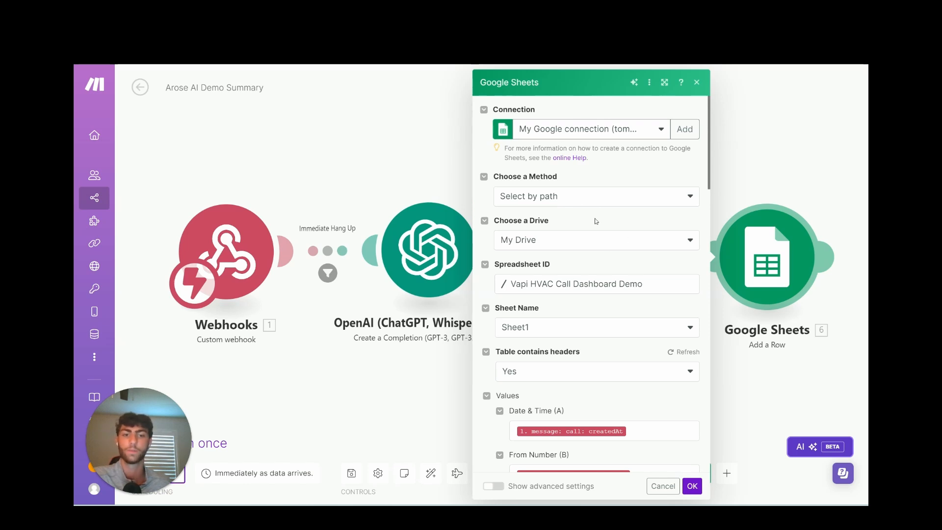
pyautogui.click(692, 485)
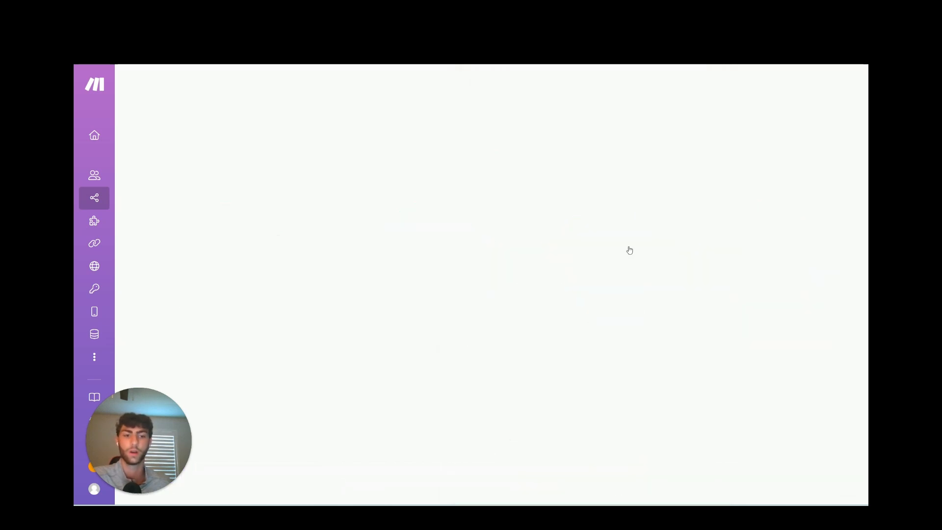
pyautogui.click(754, 251)
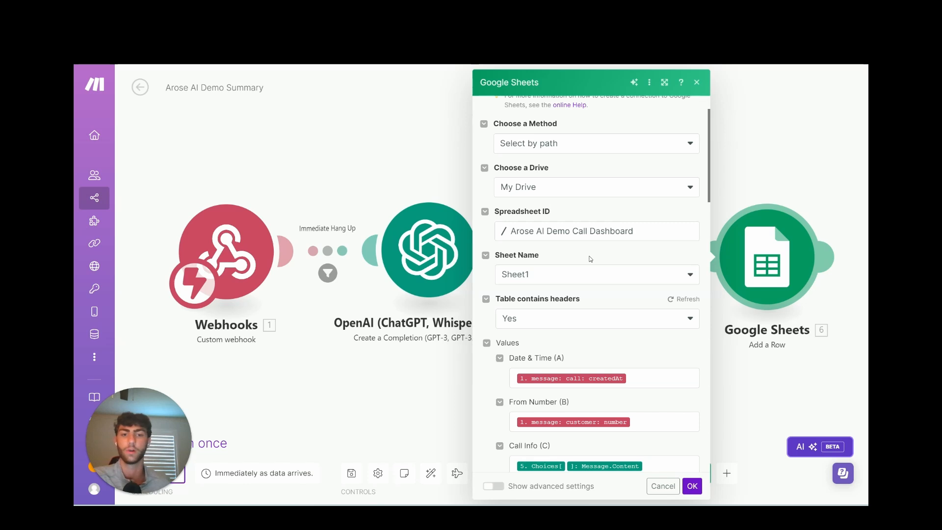
pyautogui.scroll(-3, 590, 259)
pyautogui.scroll(-1, 592, 296)
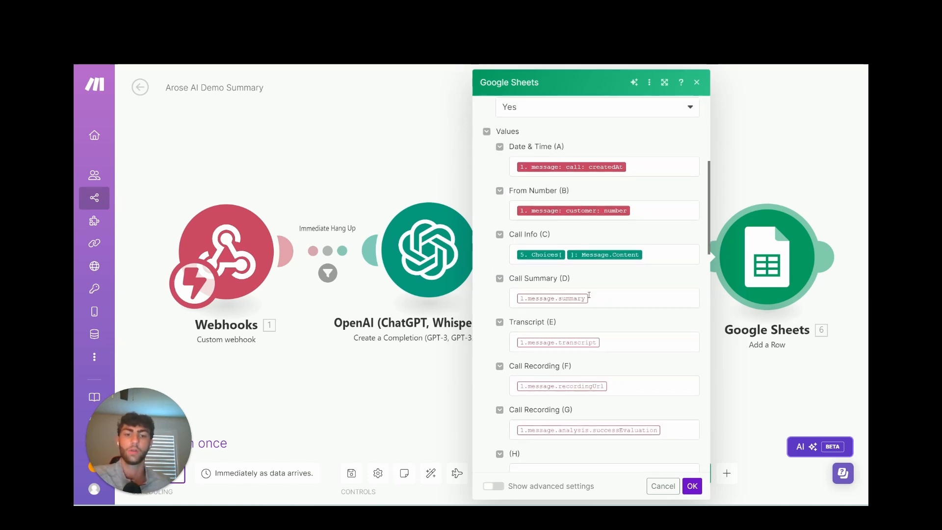
pyautogui.scroll(1, 552, 244)
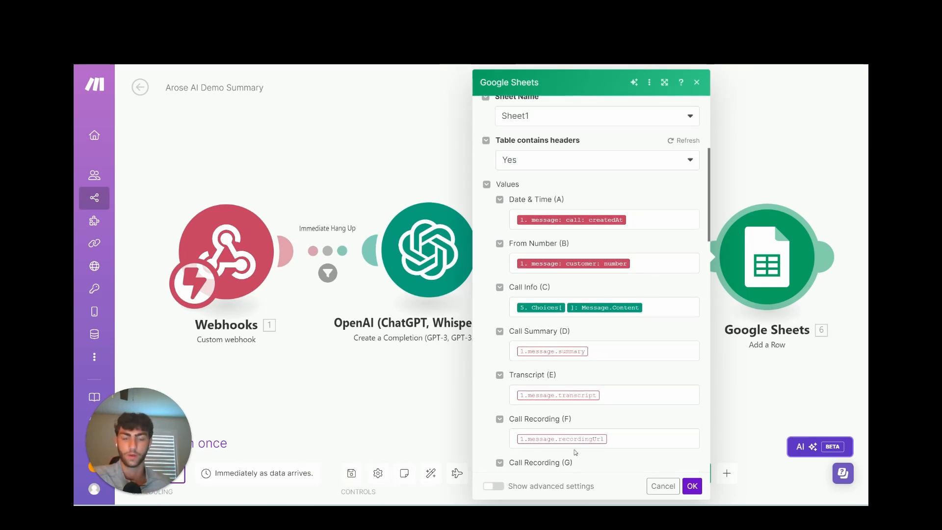
pyautogui.click(692, 488)
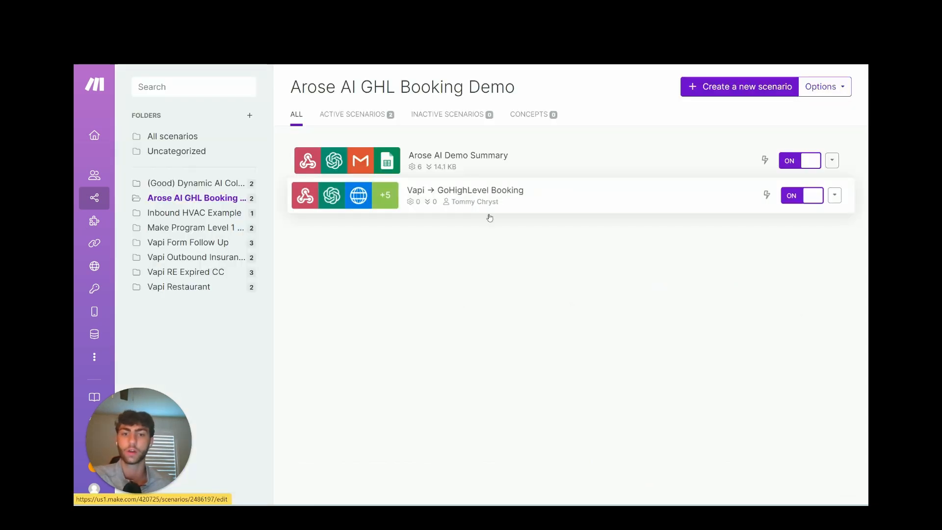
# Open the Vapi → GoHighLevel Booking scenario and its Webhooks trigger settings.
pyautogui.click(530, 207)
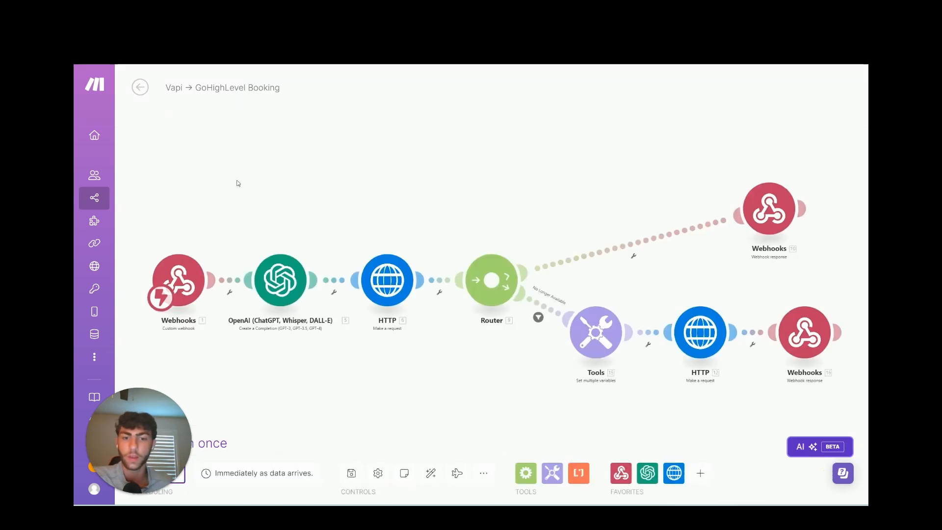
pyautogui.moveTo(237, 183); pyautogui.dragTo(368, 199)
pyautogui.scroll(3, 368, 200)
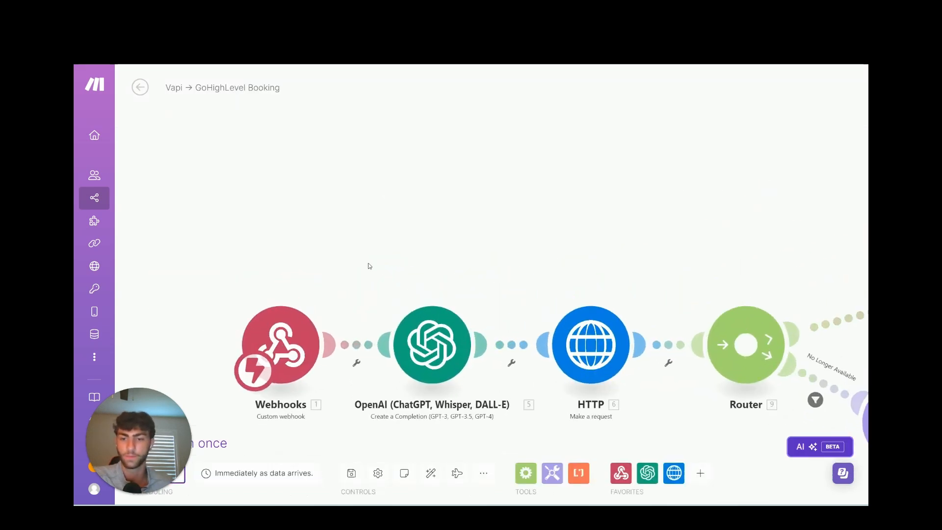
pyautogui.moveTo(361, 178); pyautogui.dragTo(405, 163)
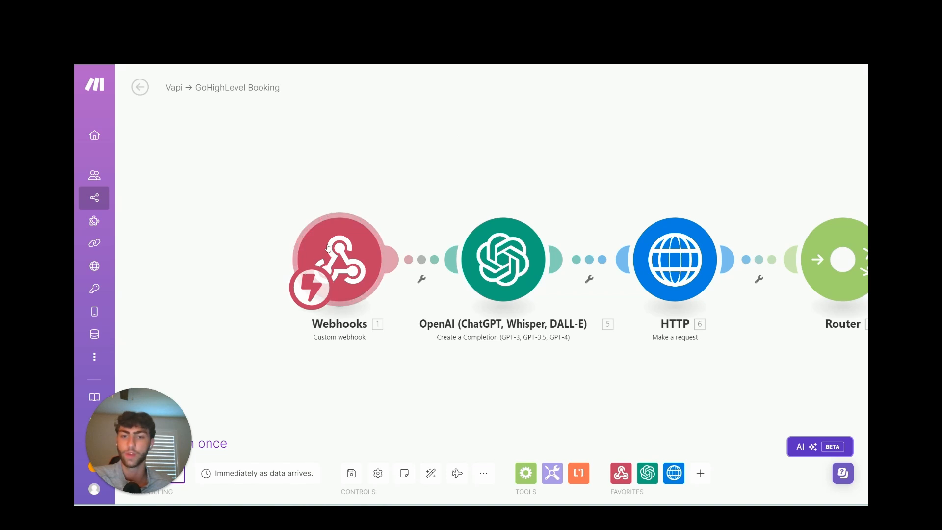
pyautogui.click(300, 243)
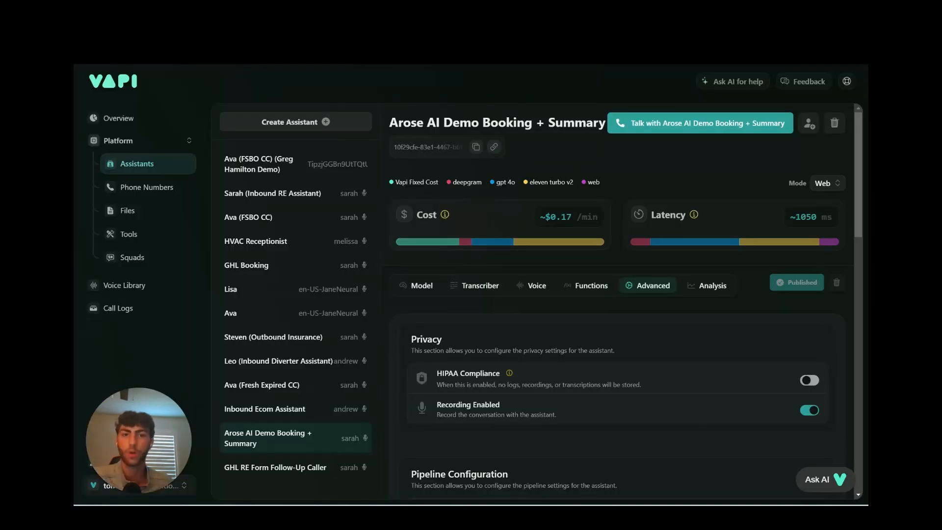
# Show the assistant's custom functions and open the Booking function.
pyautogui.click(570, 289)
pyautogui.scroll(-6, 535, 281)
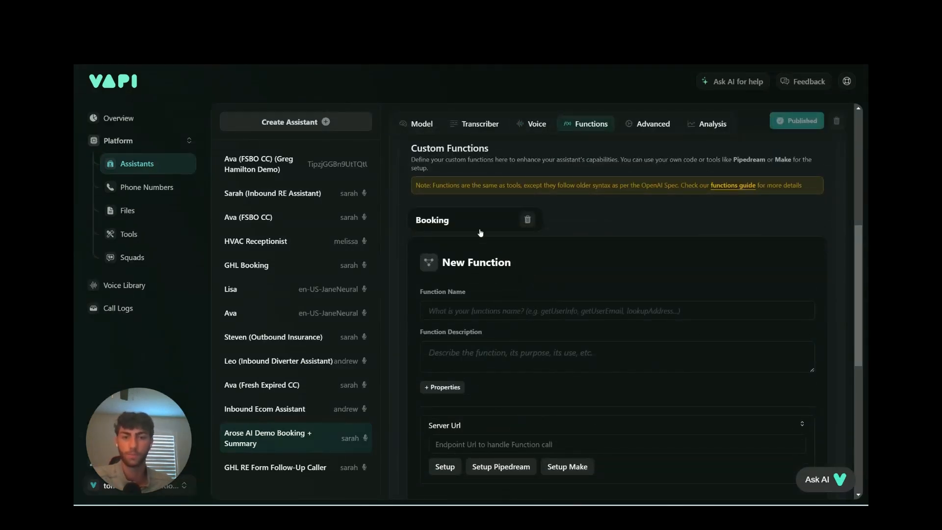
pyautogui.click(463, 219)
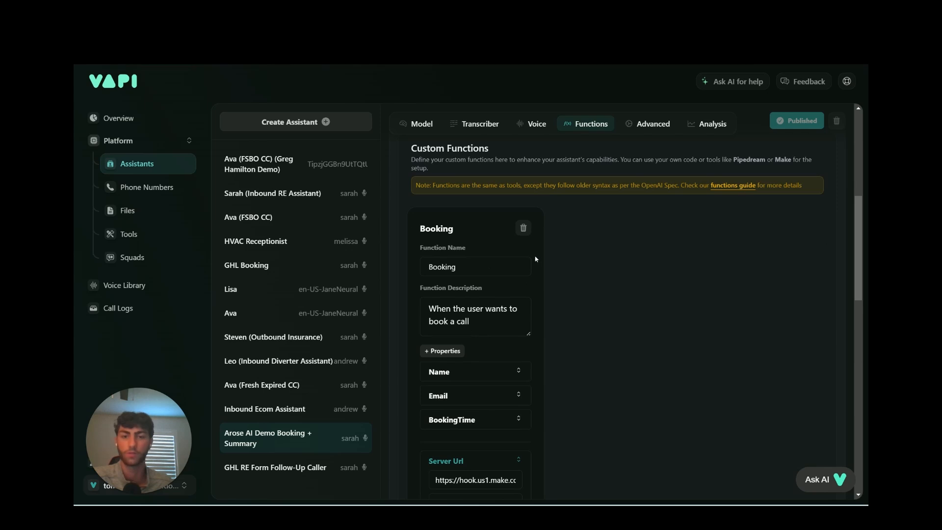
pyautogui.scroll(-1, 520, 252)
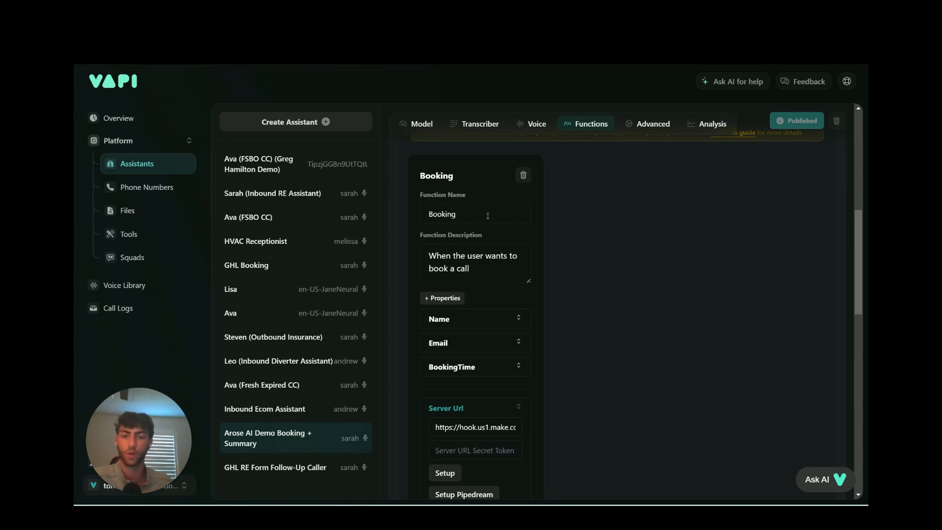
pyautogui.scroll(-2, 510, 300)
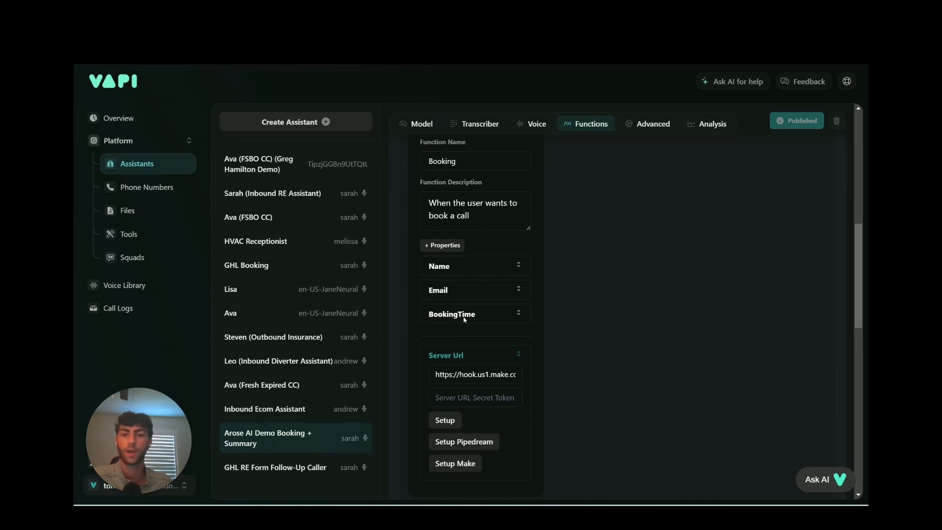
# Expand the Booking function's Name, Email and BookingTime string properties.
pyautogui.click(454, 266)
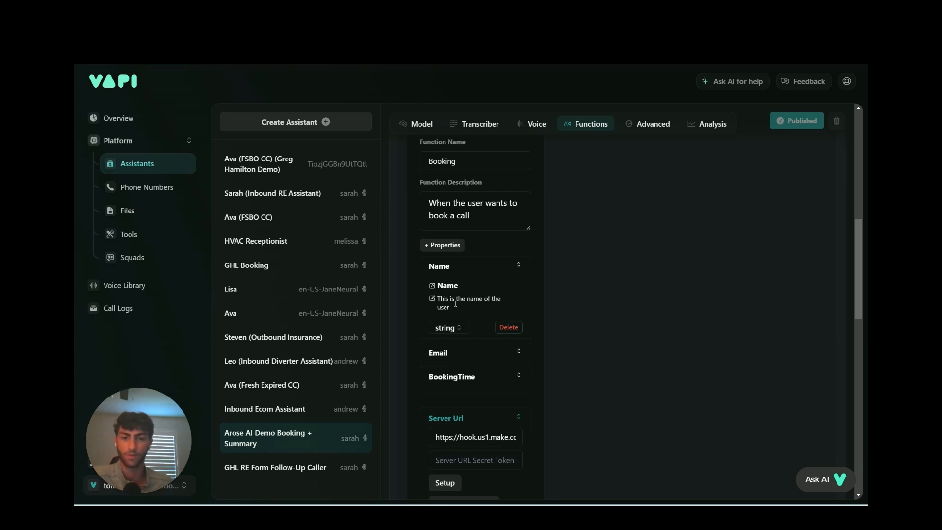
pyautogui.scroll(-2, 455, 304)
pyautogui.click(461, 300)
pyautogui.scroll(-2, 441, 275)
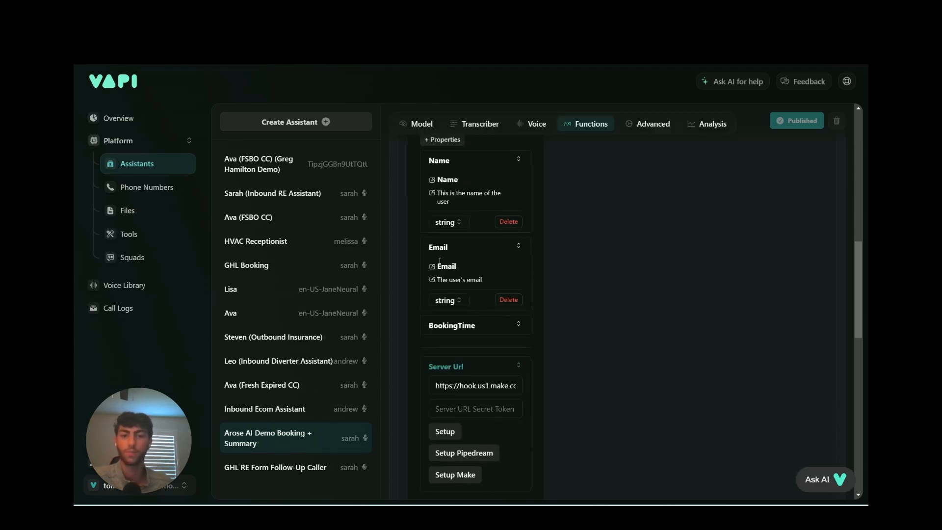
pyautogui.click(471, 326)
pyautogui.scroll(-1, 474, 327)
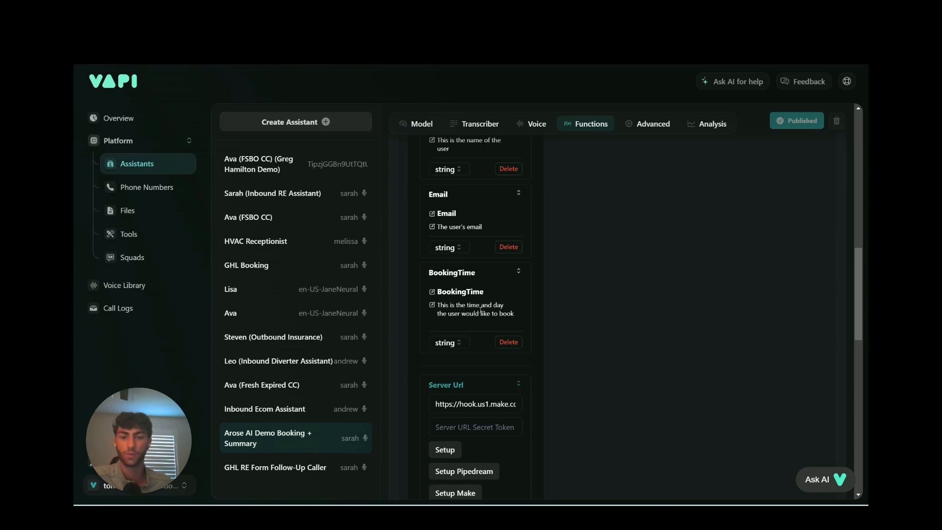
pyautogui.scroll(-2, 481, 307)
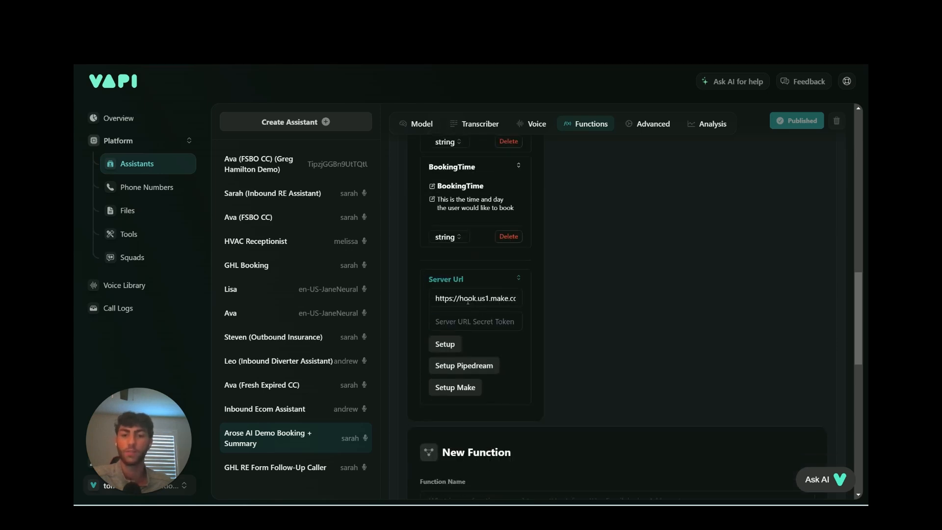
# Back in Make, close the webhook settings and open the OpenAI module's system prompt.
pyautogui.hotkey('ctrl', 'Tab')
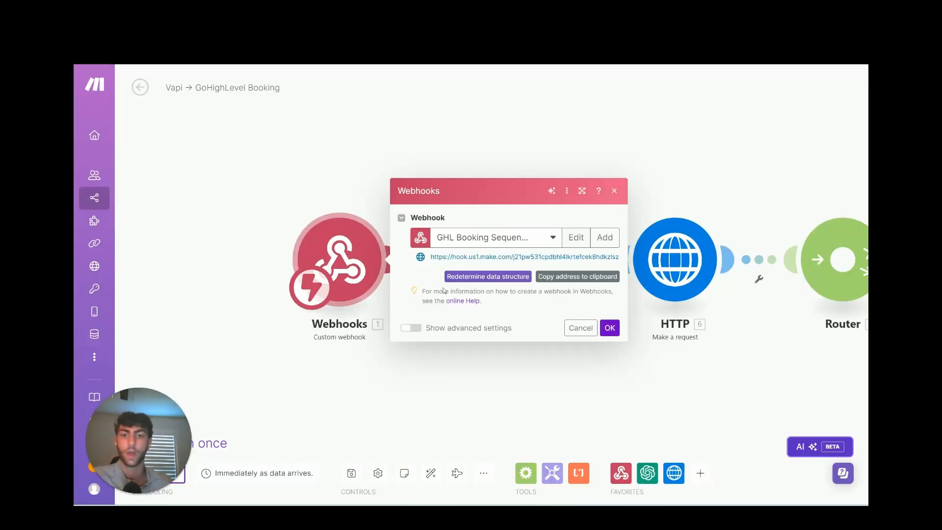
pyautogui.hotkey('ctrl', 'shift', 'Tab')
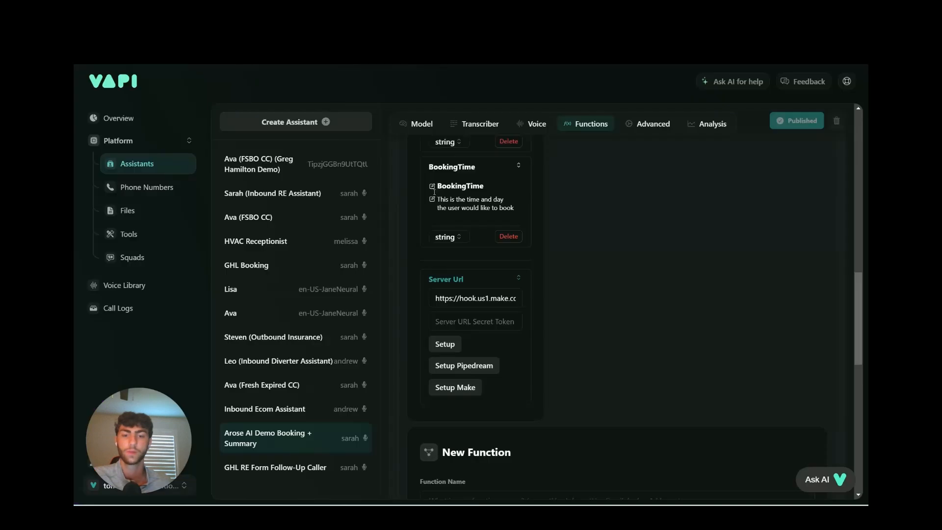
pyautogui.scroll(8, 547, 301)
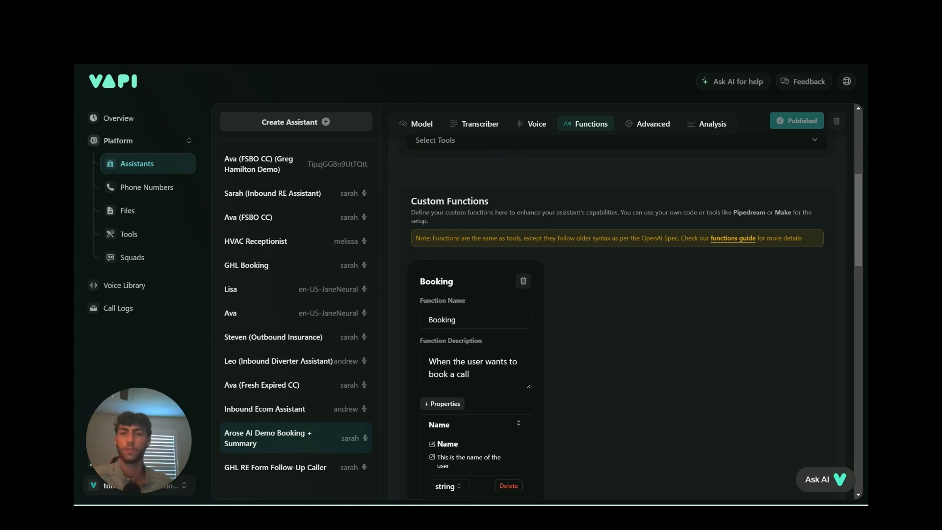
pyautogui.hotkey('ctrl', 'Tab')
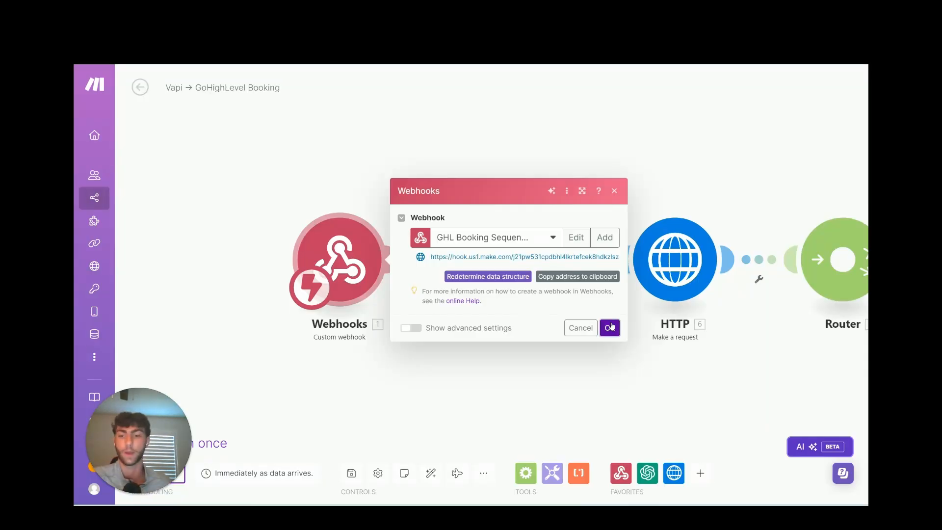
pyautogui.click(610, 327)
pyautogui.click(504, 263)
pyautogui.click(593, 332)
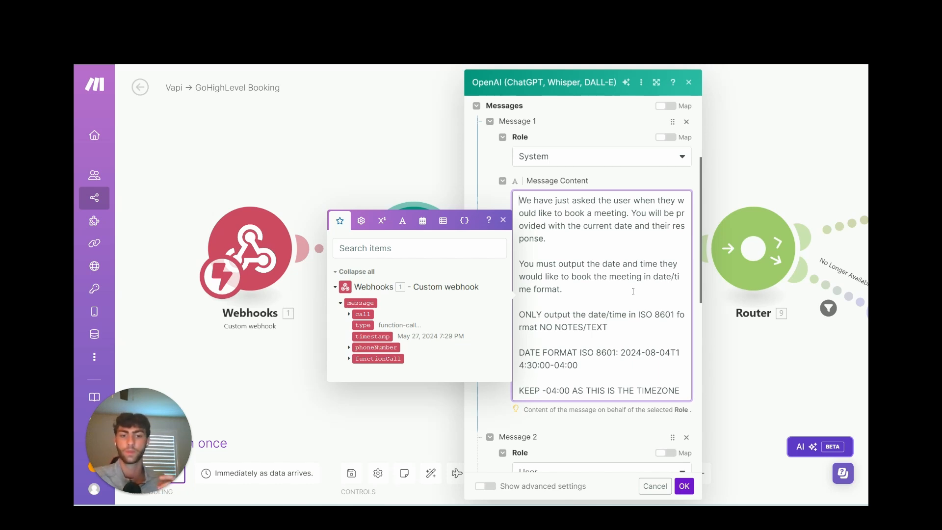
# Finish reviewing the OpenAI messages and open the GoHighLevel appointments HTTP request.
pyautogui.scroll(-6, 632, 291)
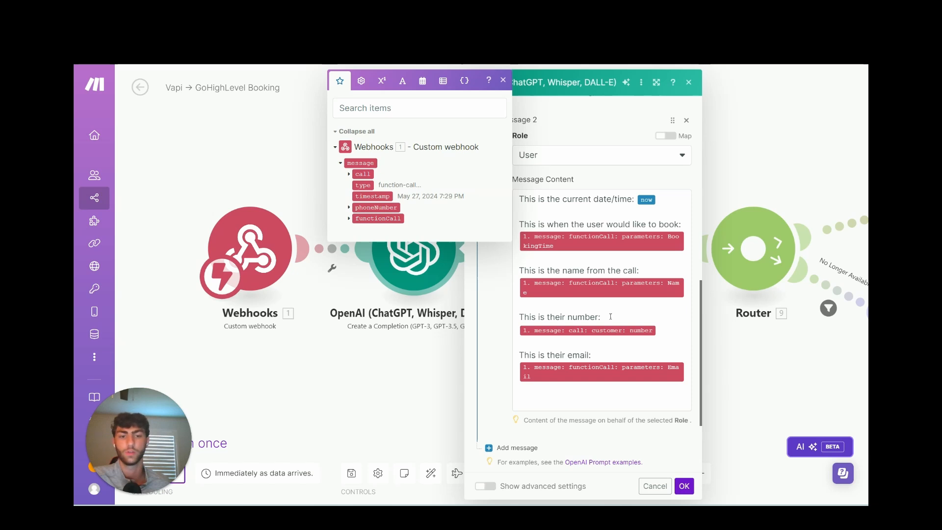
pyautogui.scroll(-3, 611, 316)
pyautogui.scroll(10, 611, 319)
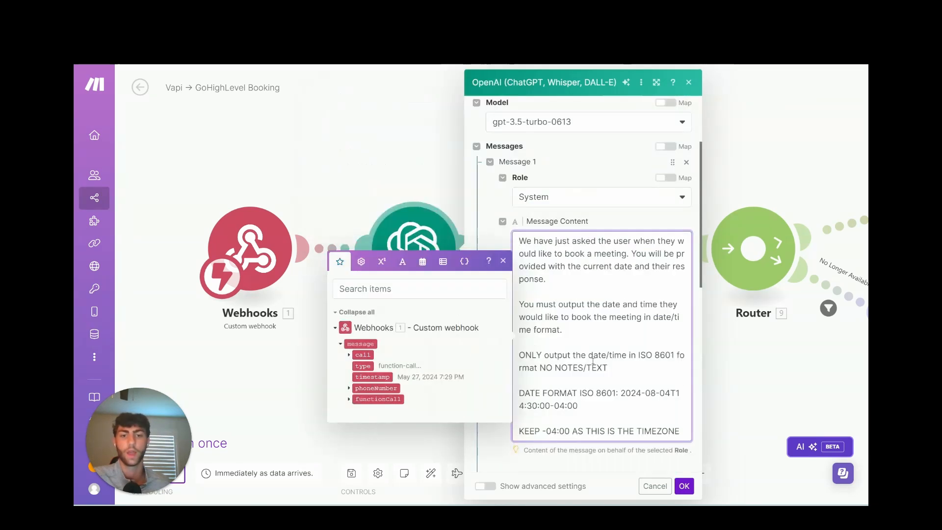
pyautogui.click(684, 486)
pyautogui.click(585, 248)
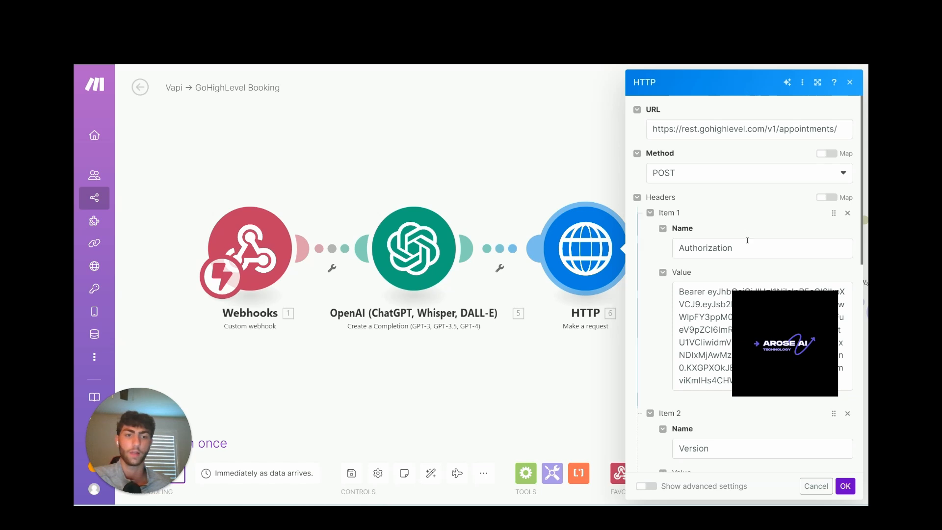
# Scroll to the HTTP request content and inspect the JSON appointment body.
pyautogui.scroll(-1, 709, 255)
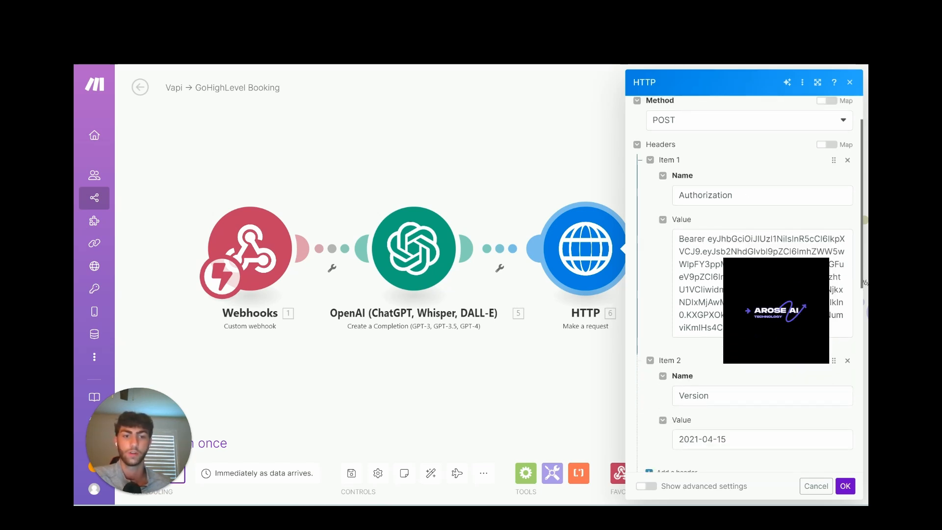
pyautogui.scroll(-1, 736, 273)
pyautogui.scroll(-5, 737, 274)
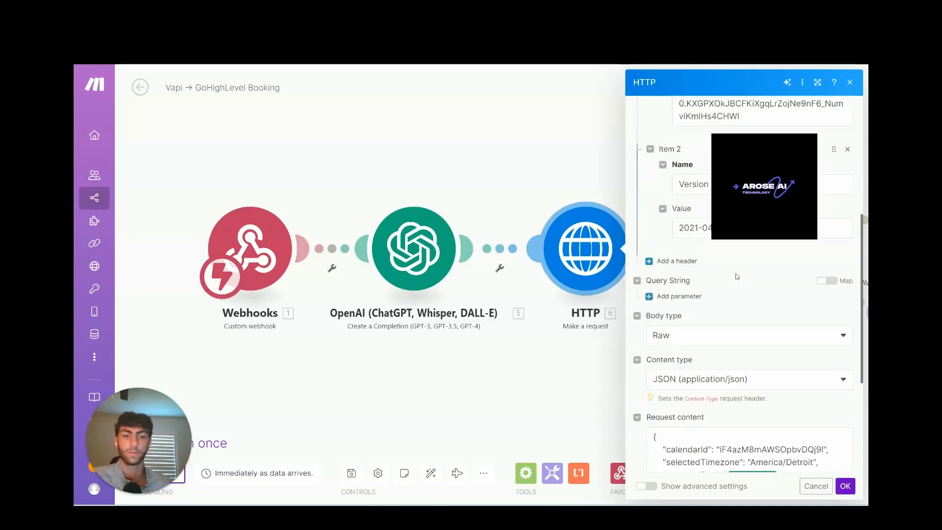
pyautogui.scroll(-2, 736, 276)
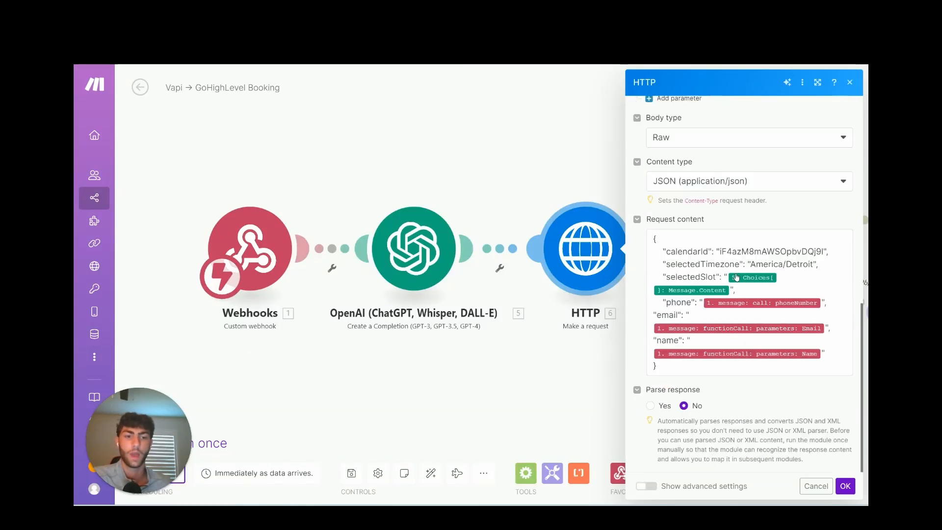
pyautogui.moveTo(654, 238); pyautogui.dragTo(708, 369)
pyautogui.click(708, 369)
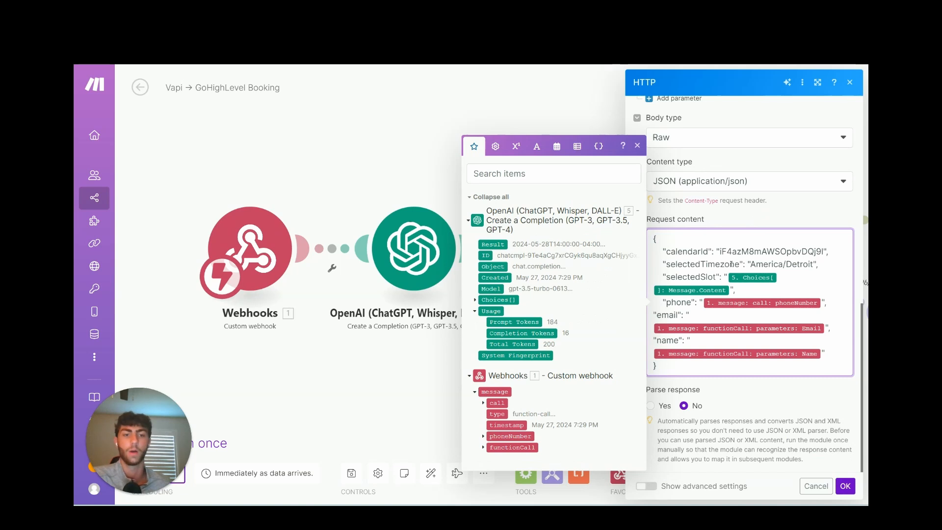
pyautogui.scroll(10, 760, 316)
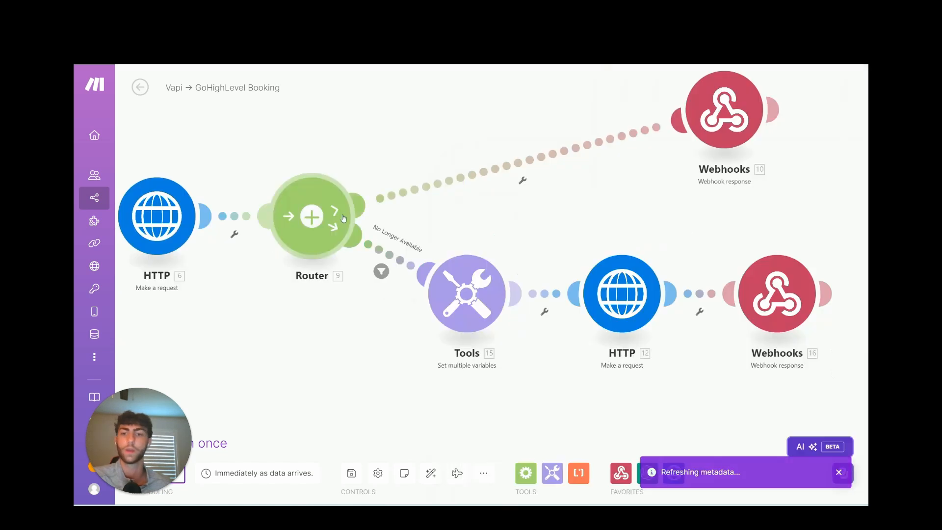
# Check the Tools date variables, the second HTTP request and the webhook response settings.
pyautogui.click(469, 318)
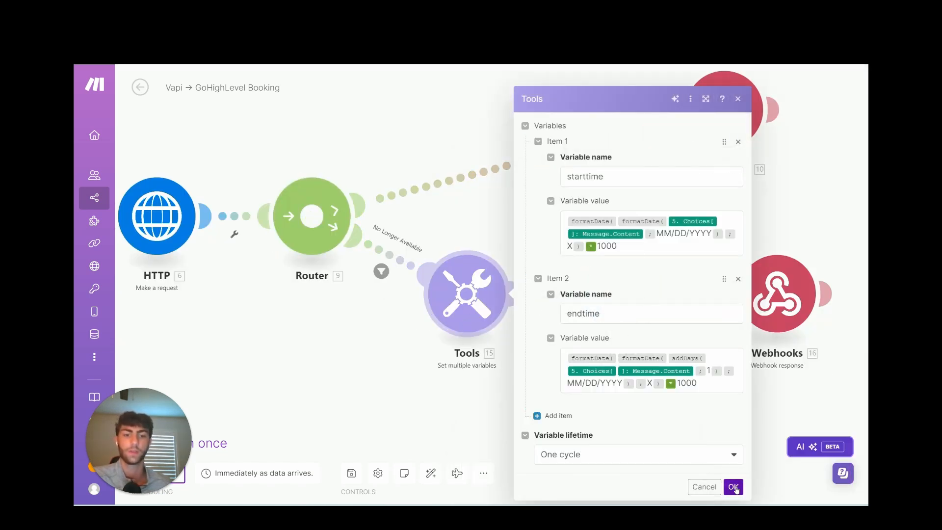
pyautogui.click(732, 486)
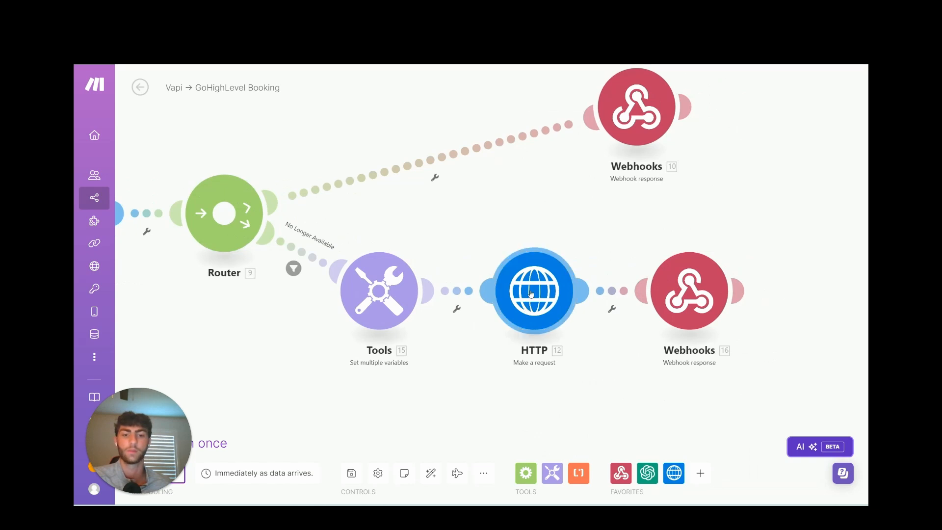
pyautogui.click(526, 294)
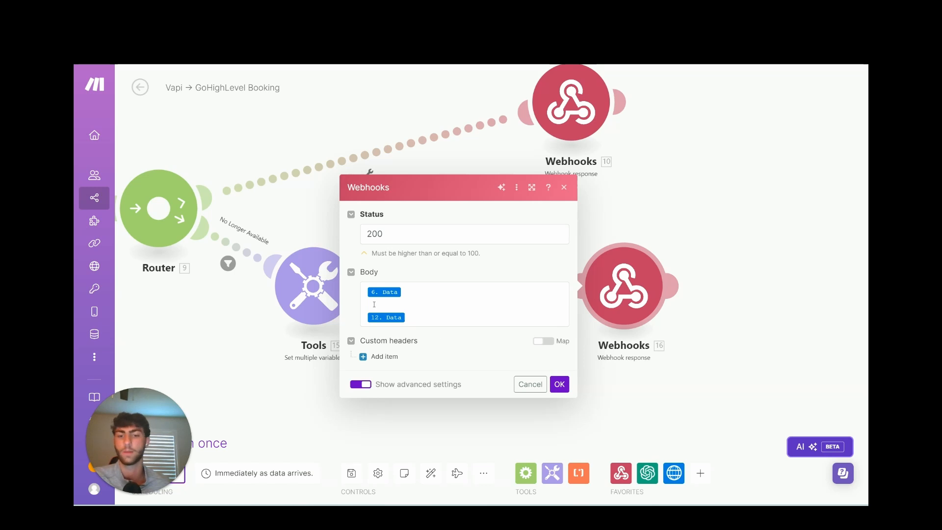
pyautogui.click(559, 384)
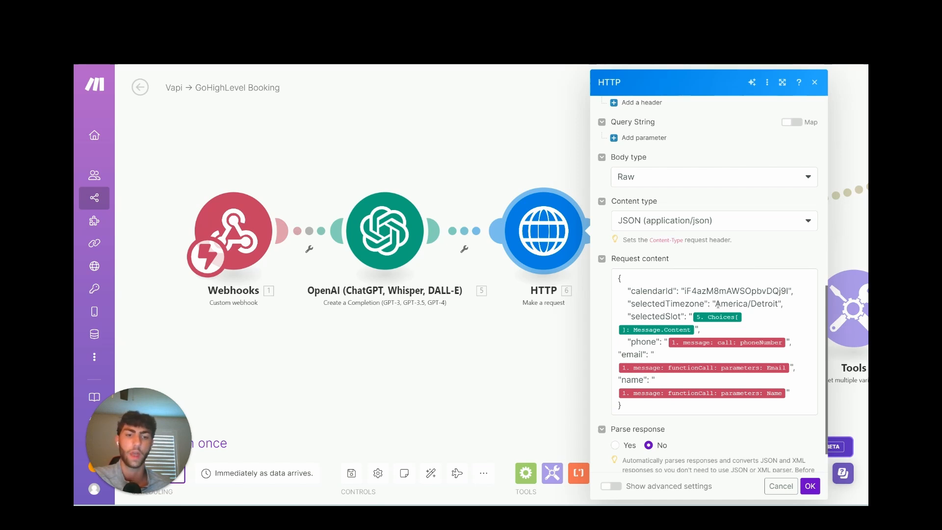
pyautogui.moveTo(718, 304); pyautogui.dragTo(779, 304)
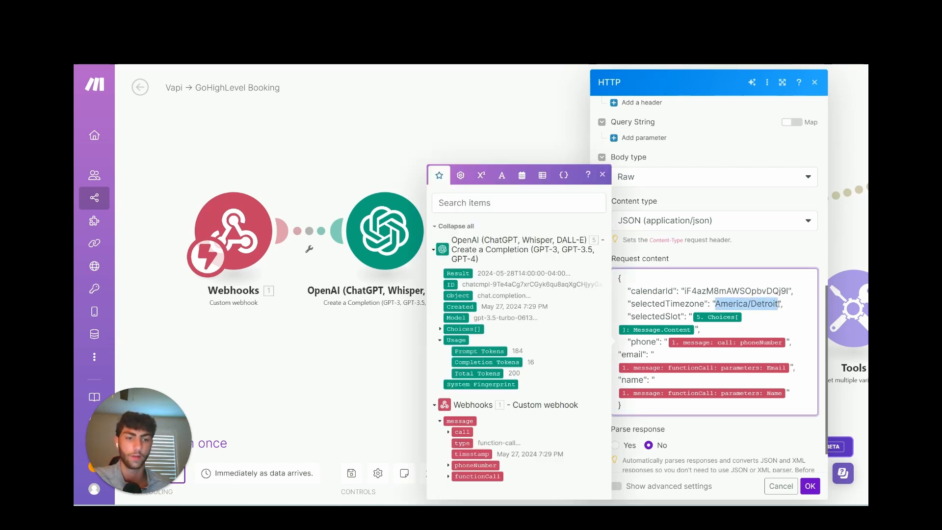
pyautogui.click(791, 307)
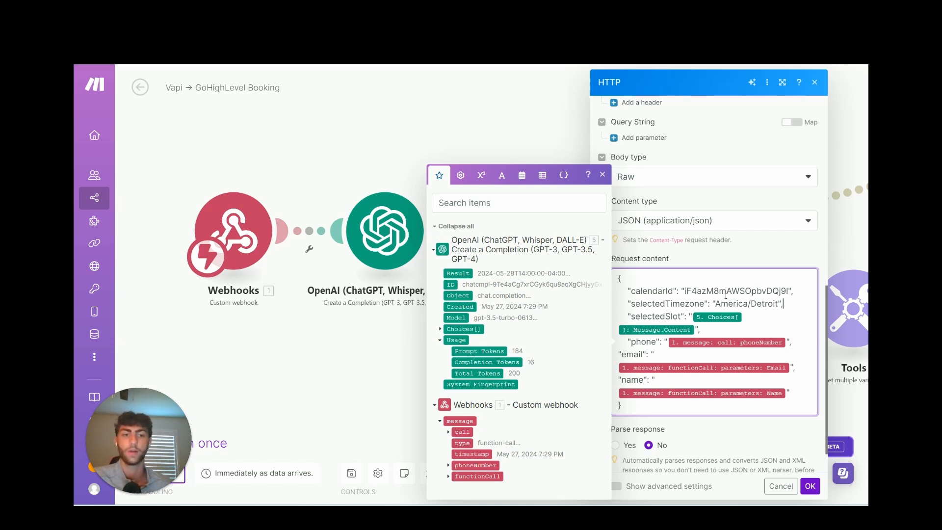
pyautogui.moveTo(685, 291); pyautogui.dragTo(788, 291)
pyautogui.click(790, 303)
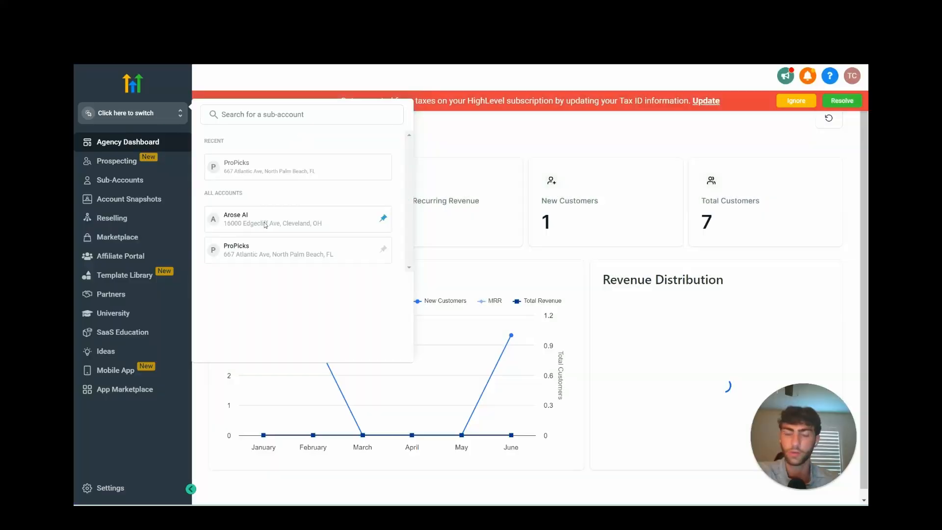
# Switch to the Arose AI sub-account and edit its Weekly Team Meeting calendar.
pyautogui.click(265, 221)
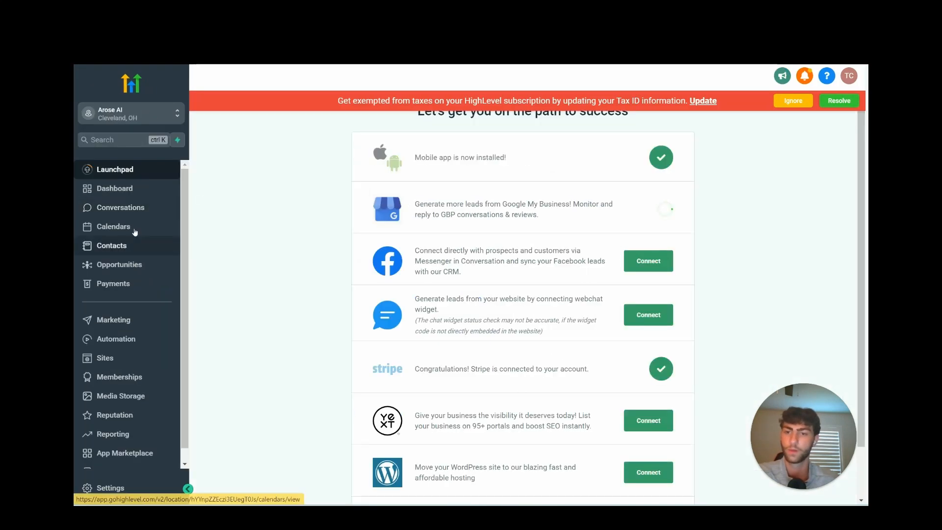
pyautogui.click(138, 230)
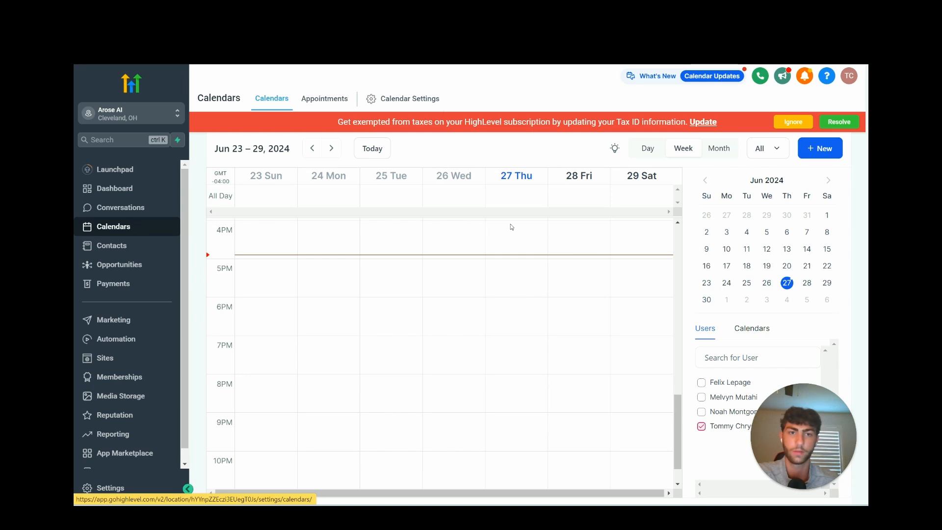
pyautogui.moveTo(798, 436); pyautogui.dragTo(209, 434)
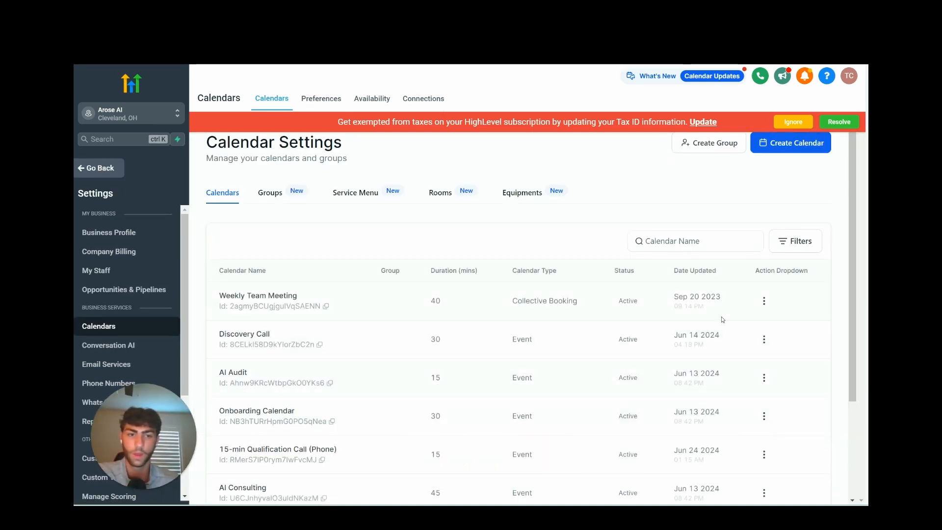
pyautogui.click(763, 301)
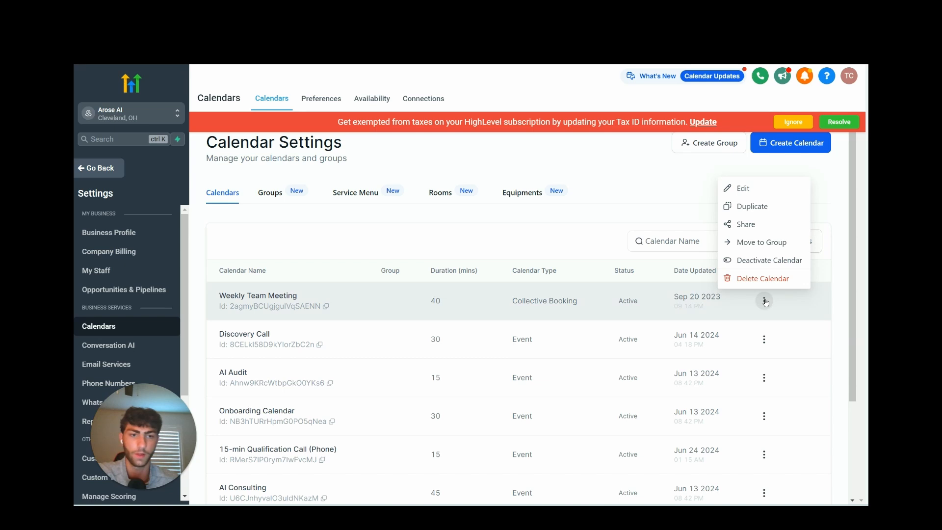
pyautogui.click(748, 189)
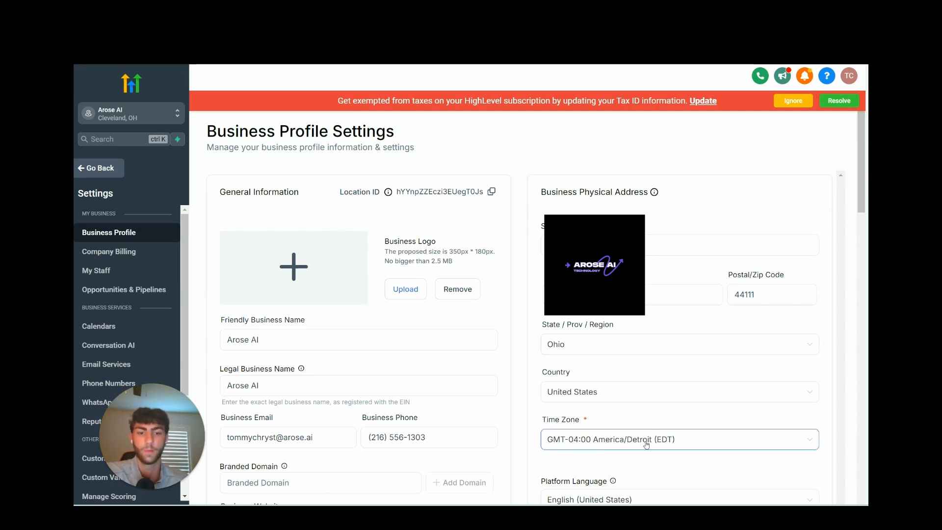
pyautogui.moveTo(171, 437); pyautogui.dragTo(853, 455)
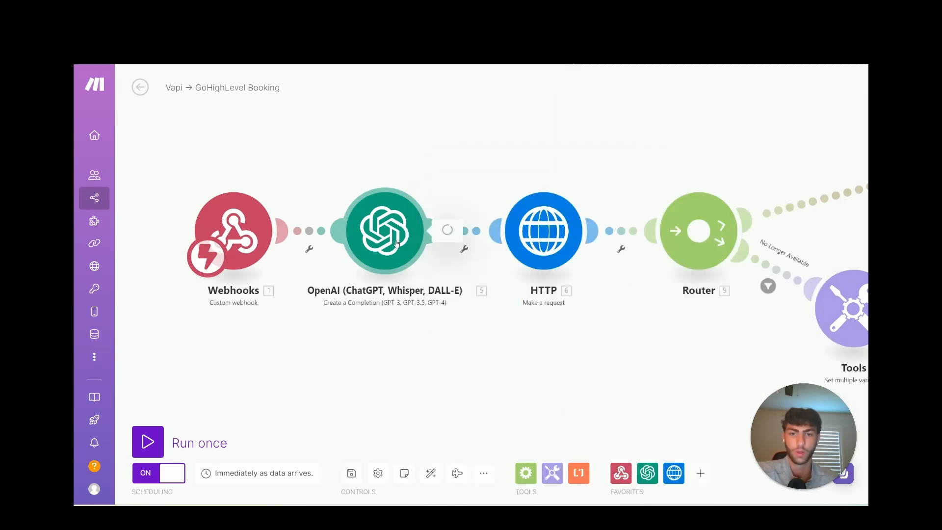
# Cancel out of the OpenAI settings and pan to the booking scenario's right-hand Webhooks modules.
pyautogui.click(397, 243)
pyautogui.scroll(-3, 569, 343)
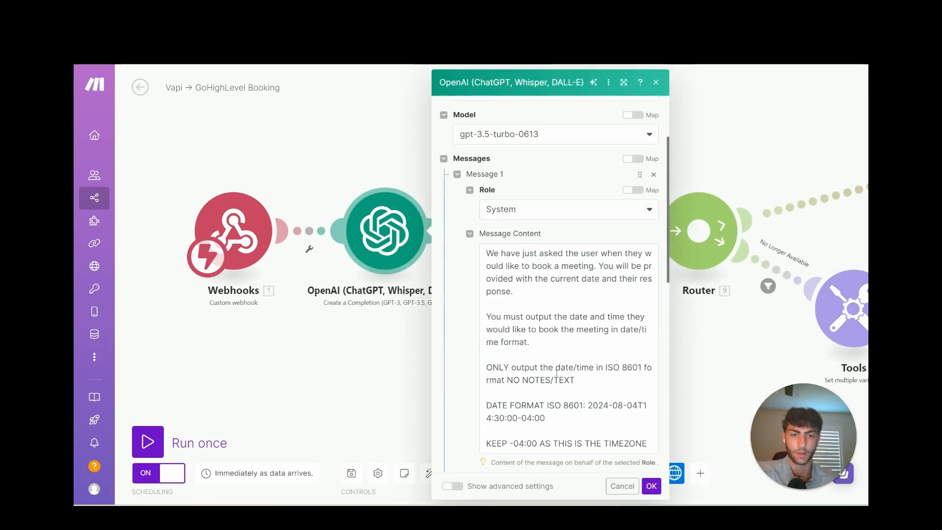
pyautogui.click(634, 483)
pyautogui.moveTo(809, 458); pyautogui.dragTo(117, 461)
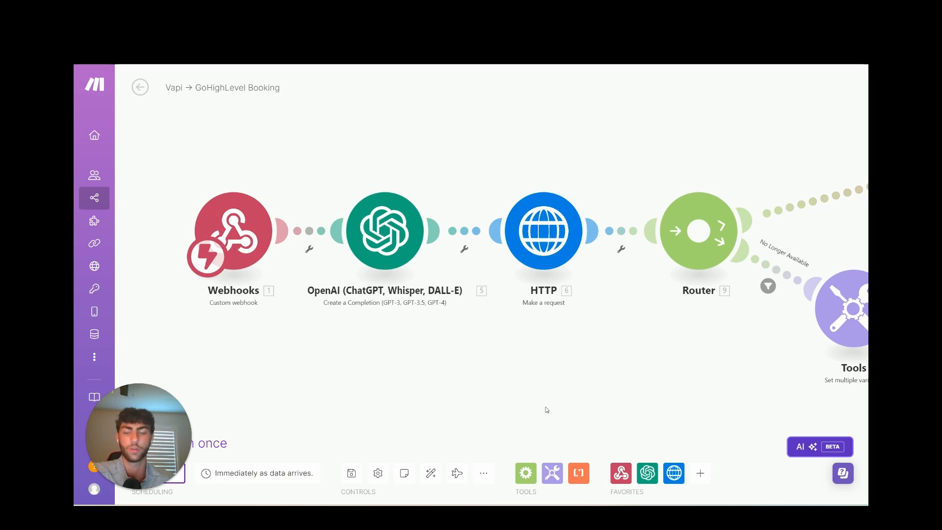
pyautogui.scroll(-2, 546, 410)
pyautogui.moveTo(626, 392); pyautogui.dragTo(514, 389)
pyautogui.scroll(-2, 516, 384)
pyautogui.moveTo(528, 366); pyautogui.dragTo(451, 356)
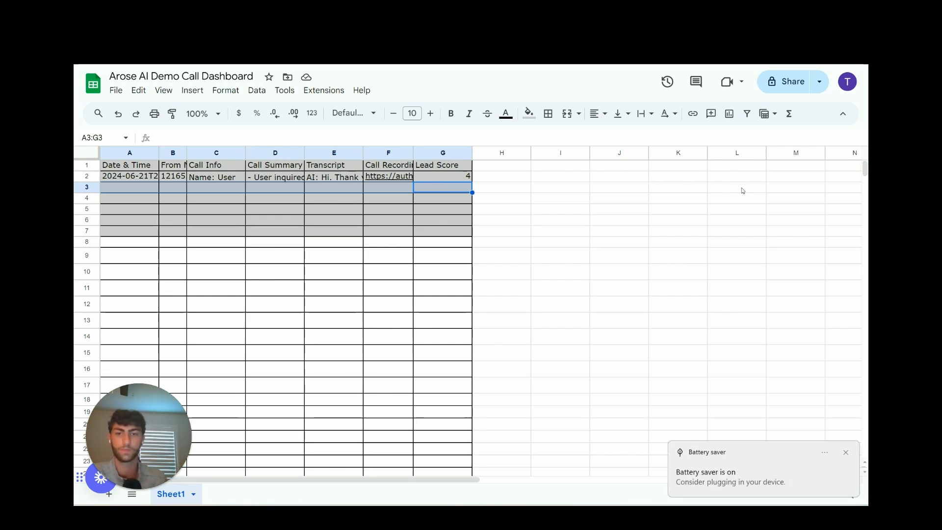
pyautogui.click(846, 453)
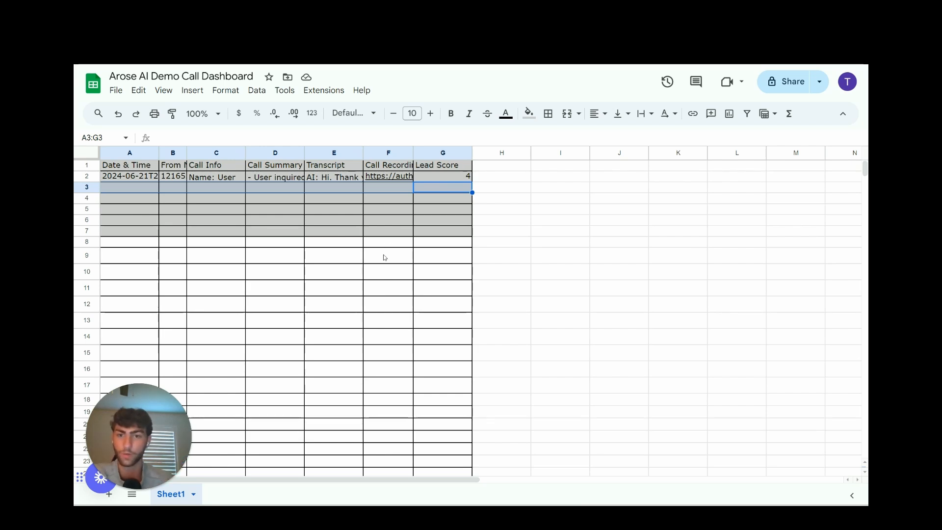
# Inspect row 3's lead score of 9 in G3, the E3 transcript and the D3 call summary.
pyautogui.click(269, 230)
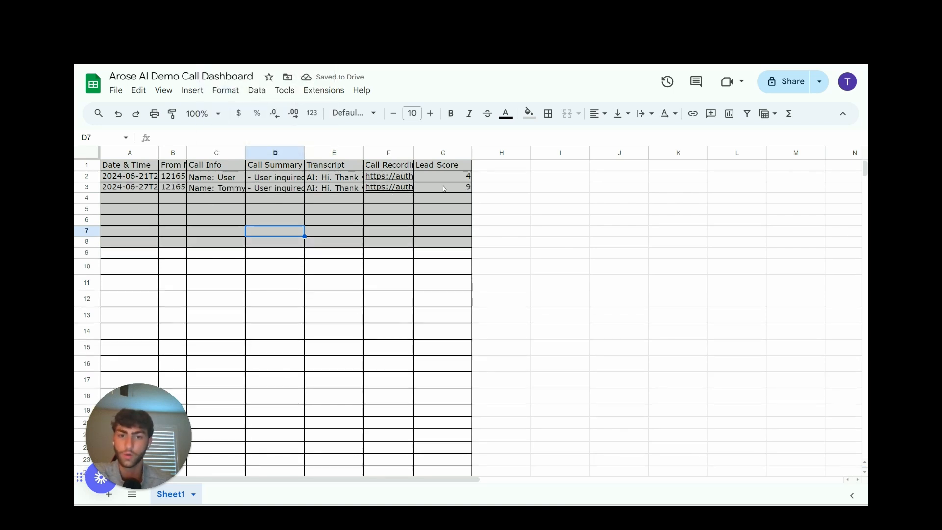
pyautogui.click(445, 188)
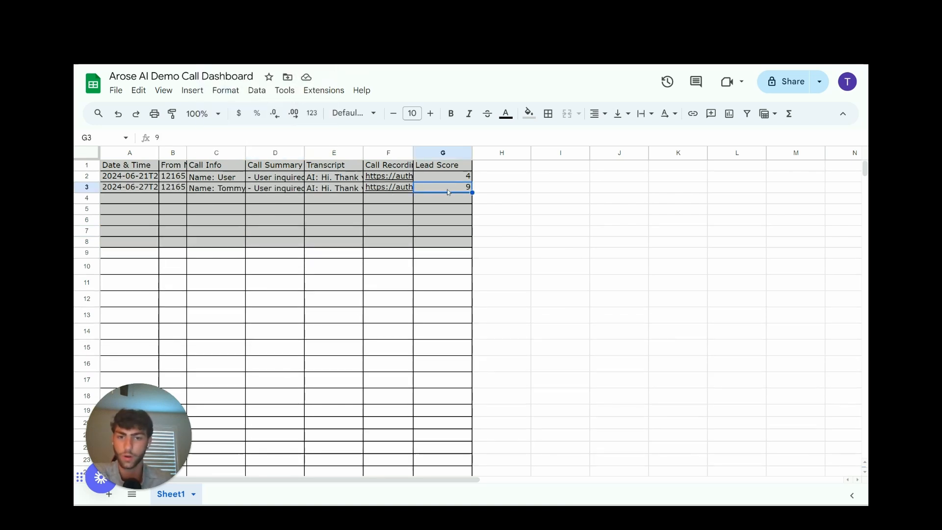
pyautogui.click(349, 191)
pyautogui.click(216, 347)
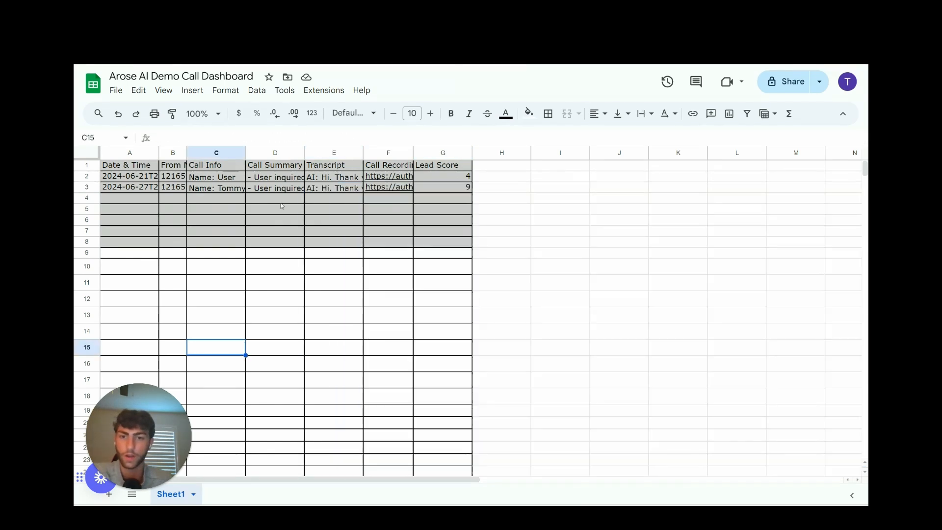
pyautogui.click(275, 189)
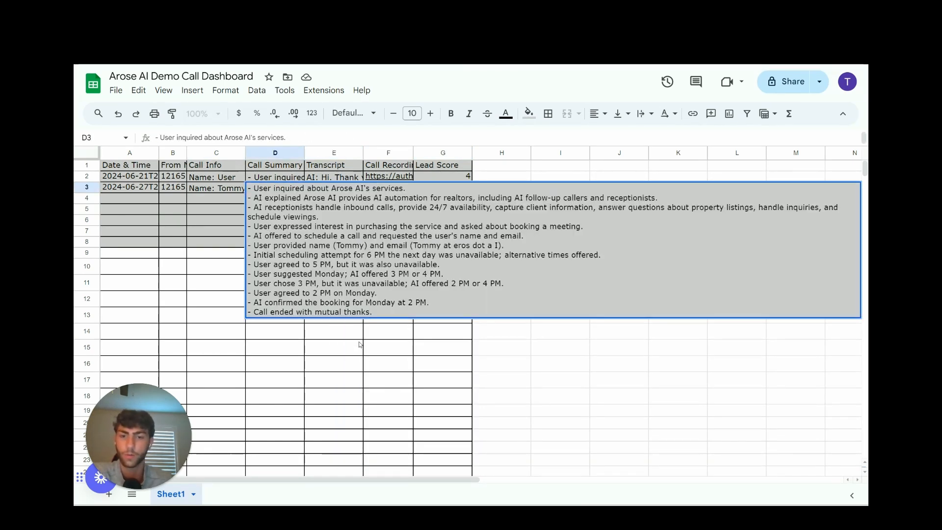
pyautogui.click(361, 345)
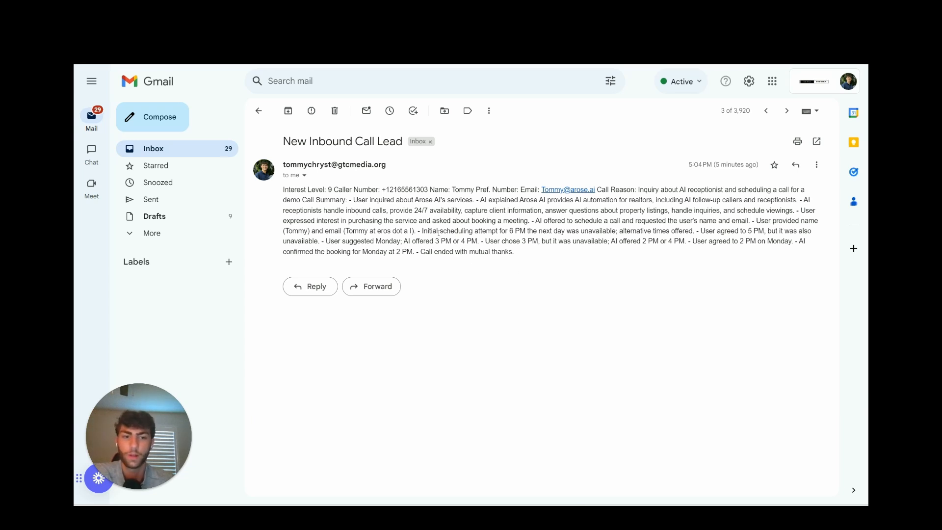
pyautogui.moveTo(249, 156); pyautogui.dragTo(286, 191)
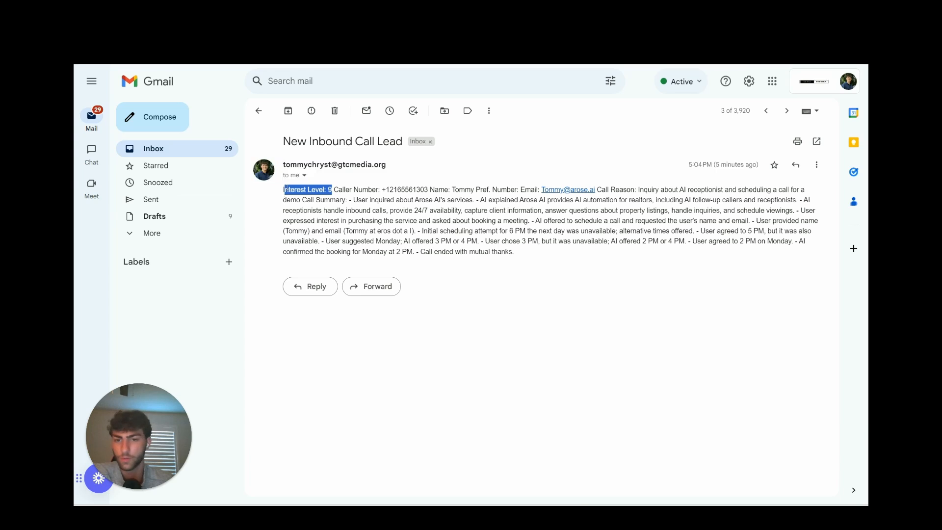
pyautogui.click(286, 191)
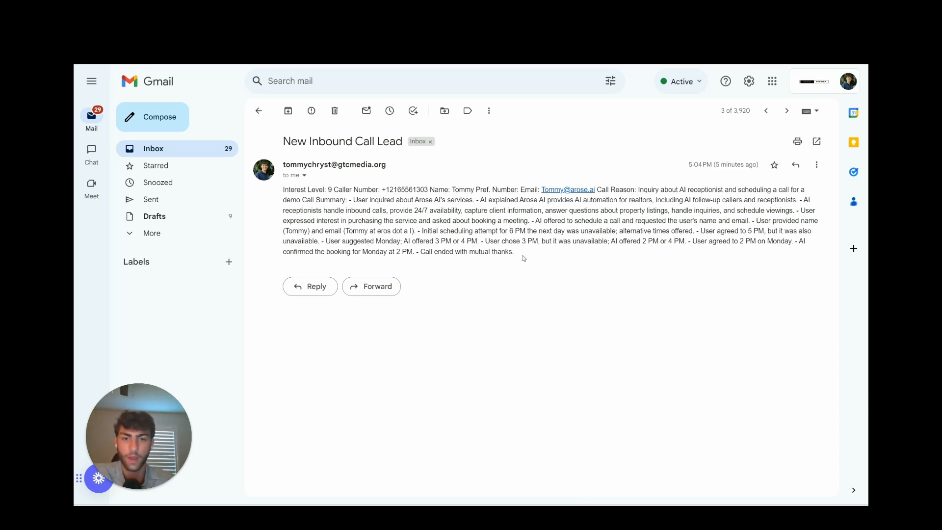
pyautogui.moveTo(536, 251); pyautogui.dragTo(370, 191)
pyautogui.click(352, 201)
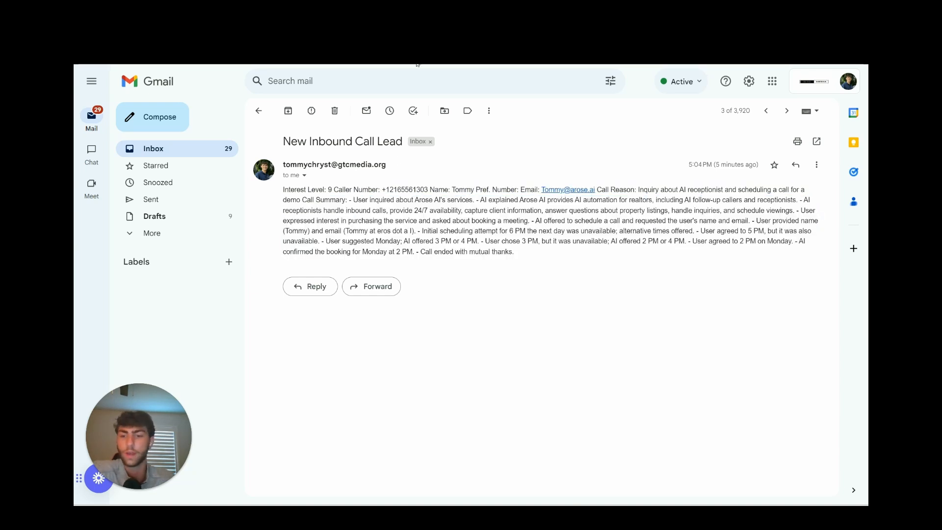
pyautogui.hotkey('ctrl', 'Tab')
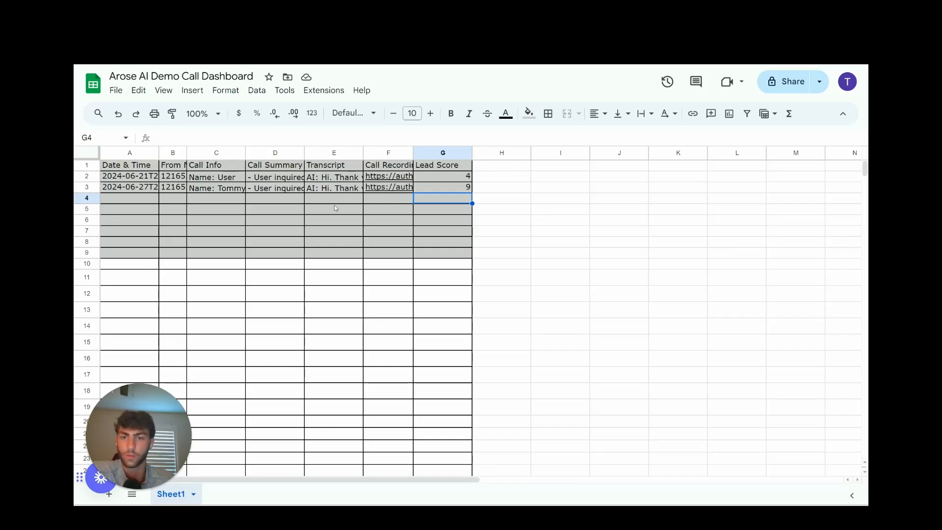
pyautogui.click(312, 189)
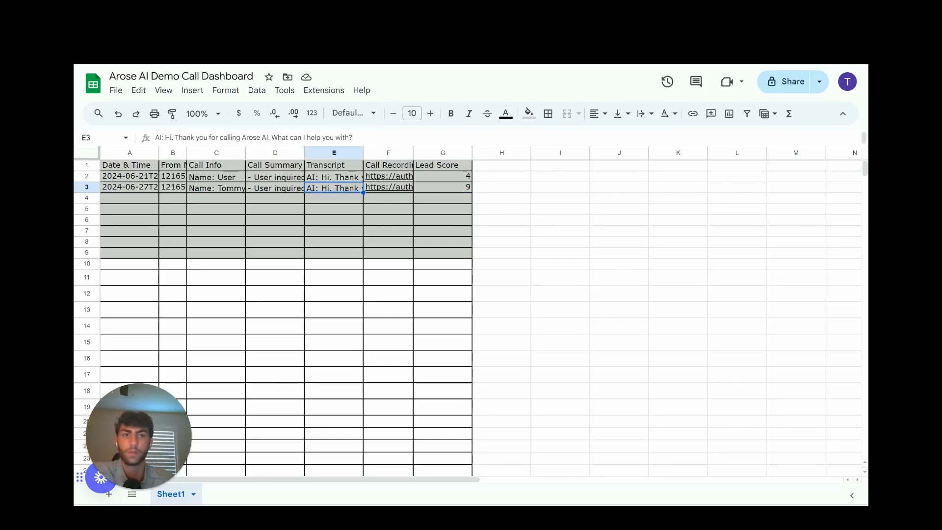
pyautogui.hotkey('ctrl', 'shift', 'Tab')
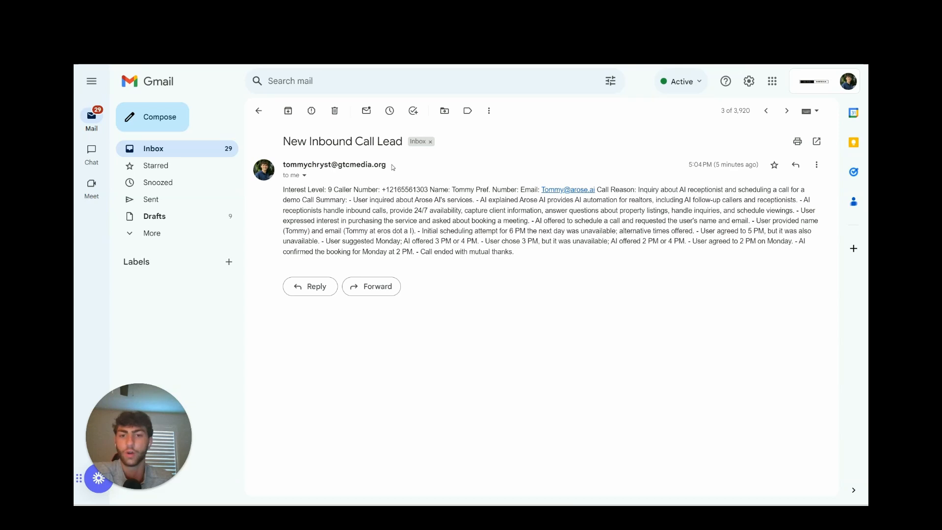
pyautogui.moveTo(281, 193)
pyautogui.mouseDown()
pyautogui.moveTo(326, 192)
pyautogui.moveTo(271, 194)
pyautogui.mouseUp()
pyautogui.click(333, 190)
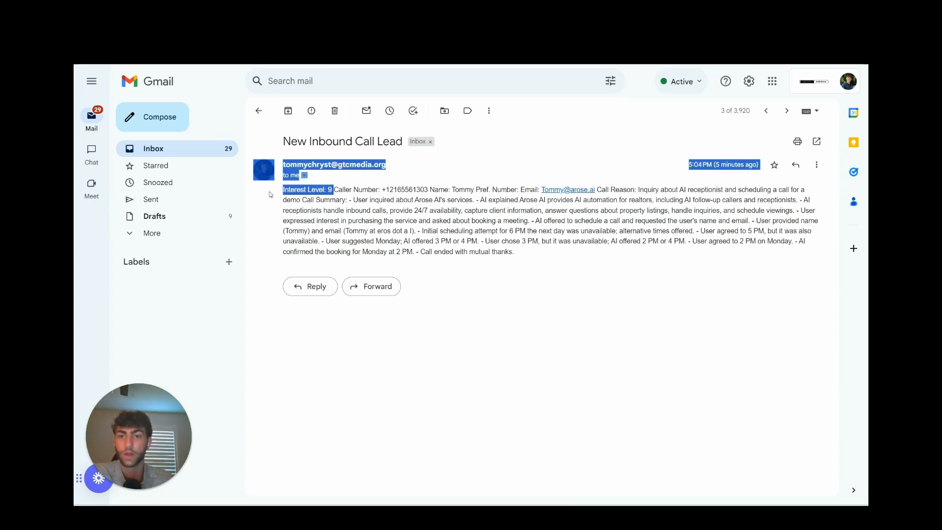
pyautogui.click(309, 218)
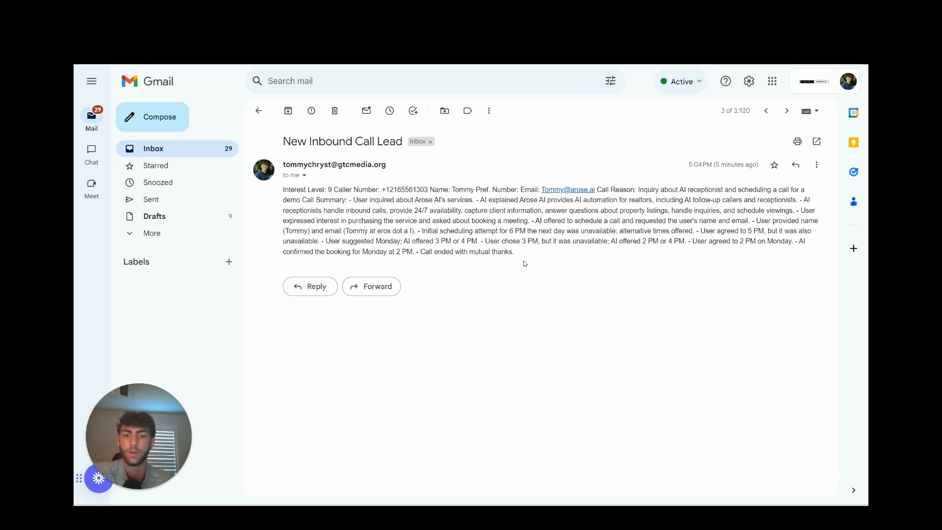
pyautogui.moveTo(520, 255); pyautogui.dragTo(469, 229)
pyautogui.click(545, 278)
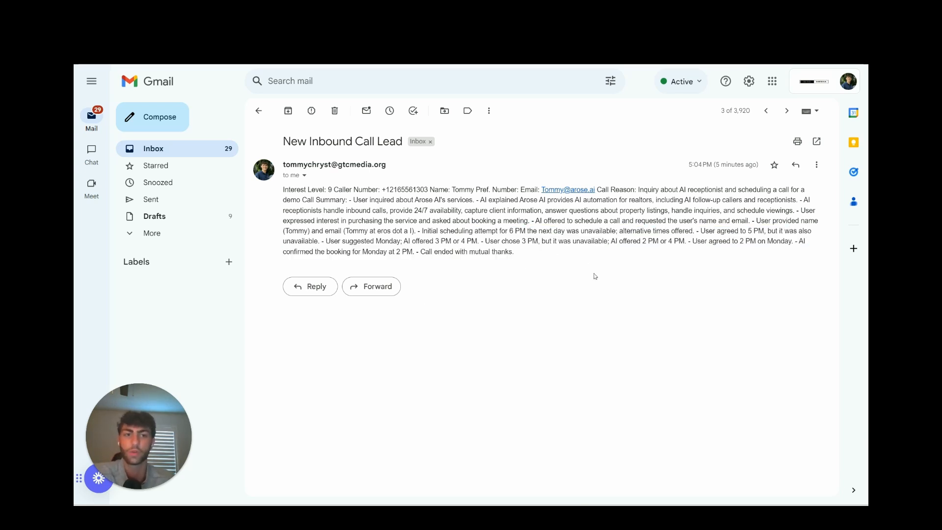